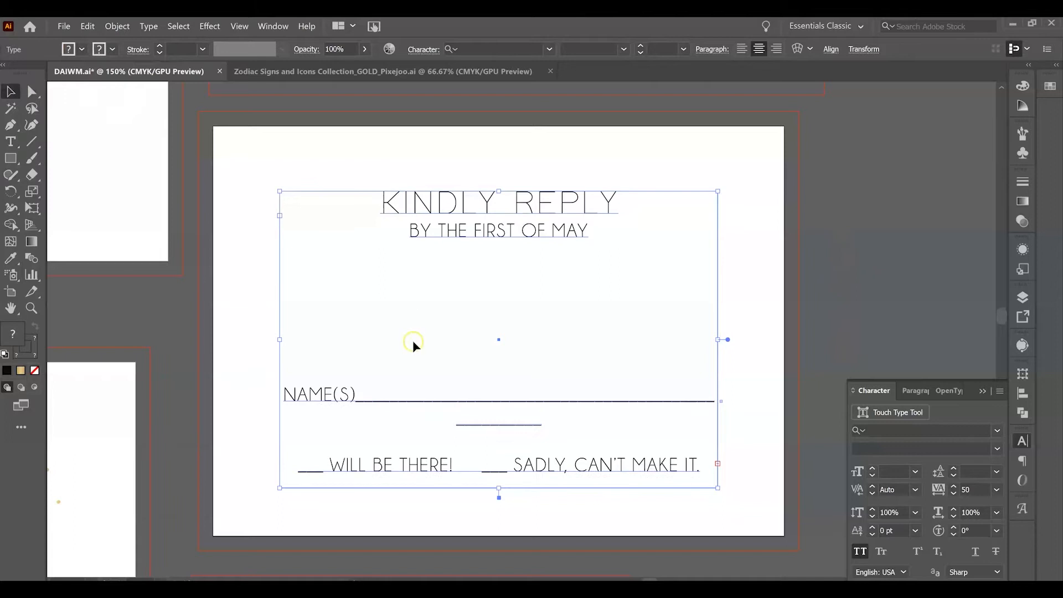
Step: Left-align the name line and the reply options line on the RSVP card
{"action": "left_click", "coordinate": [413, 344]}
{"action": "left_click_drag", "start_coordinate": [285, 394], "coordinate": [703, 461]}
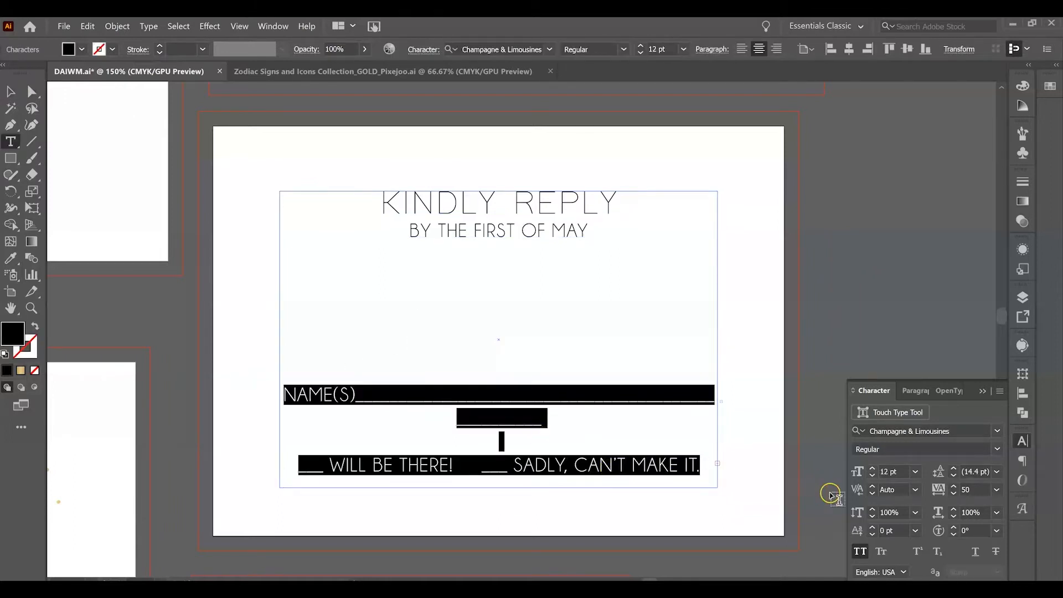
{"action": "left_click", "coordinate": [743, 50]}
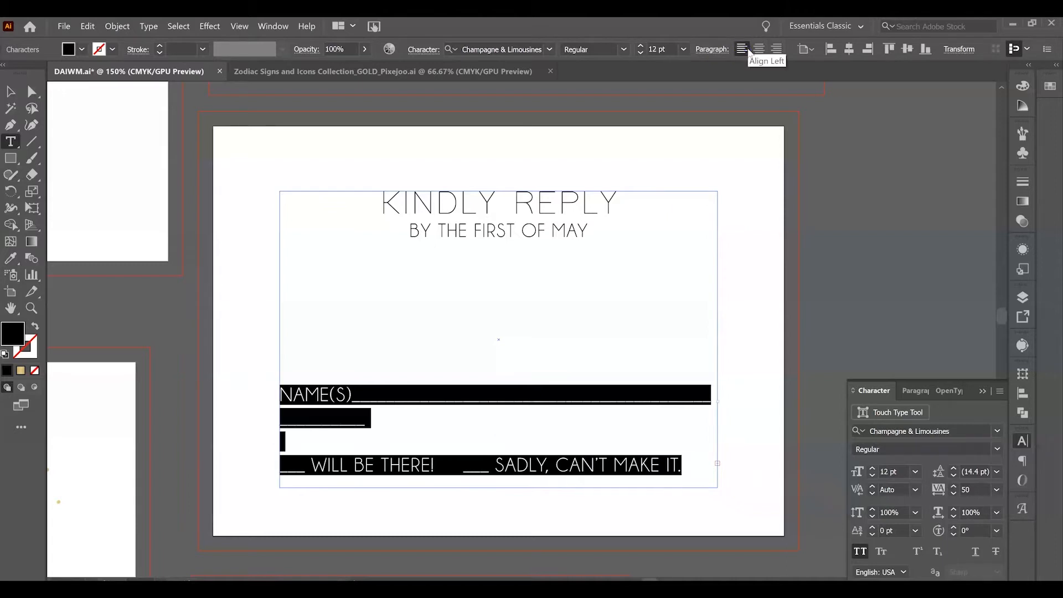
{"action": "left_click", "coordinate": [380, 442]}
{"action": "left_click", "coordinate": [464, 209]}
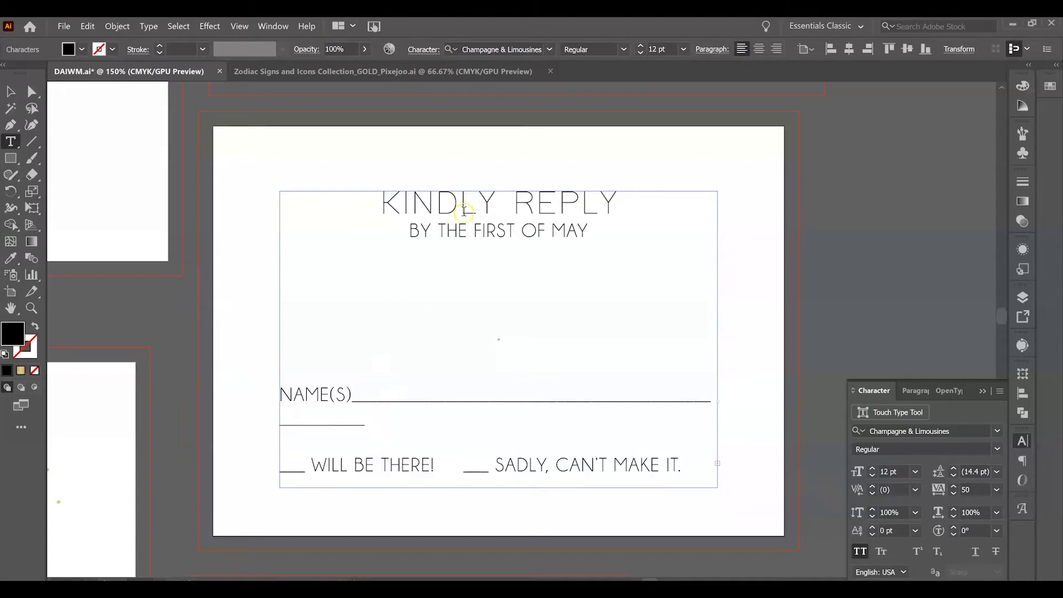
{"action": "left_click", "coordinate": [10, 91]}
{"action": "left_click", "coordinate": [648, 242]}
{"action": "left_click", "coordinate": [796, 244]}
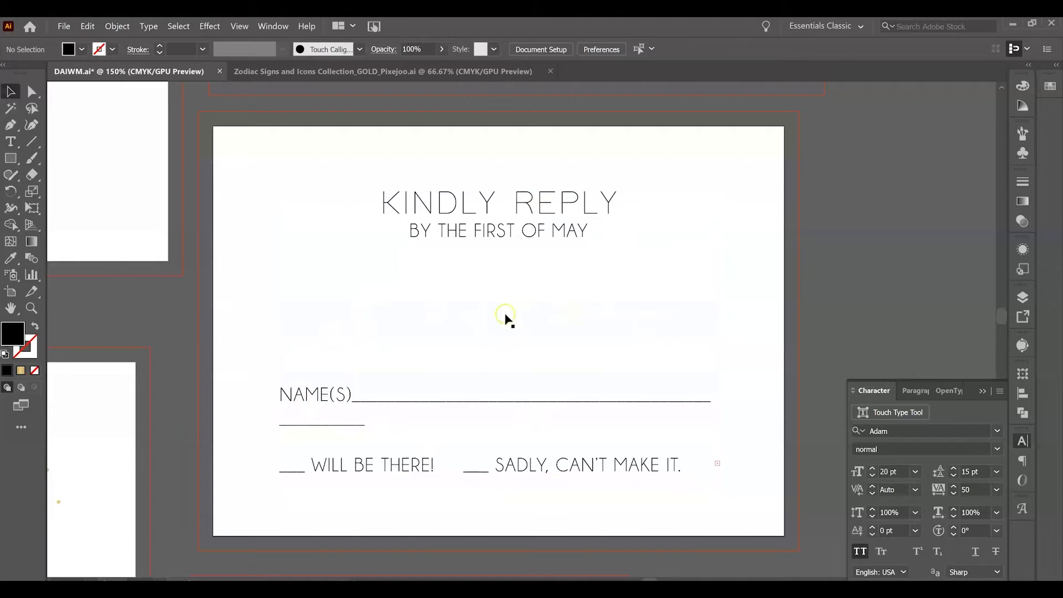
Step: Set the font size of the "WILL BE THERE! / SADLY, CAN'T MAKE IT." line to 10 pt
{"action": "left_click", "coordinate": [611, 324]}
{"action": "left_click", "coordinate": [451, 468]}
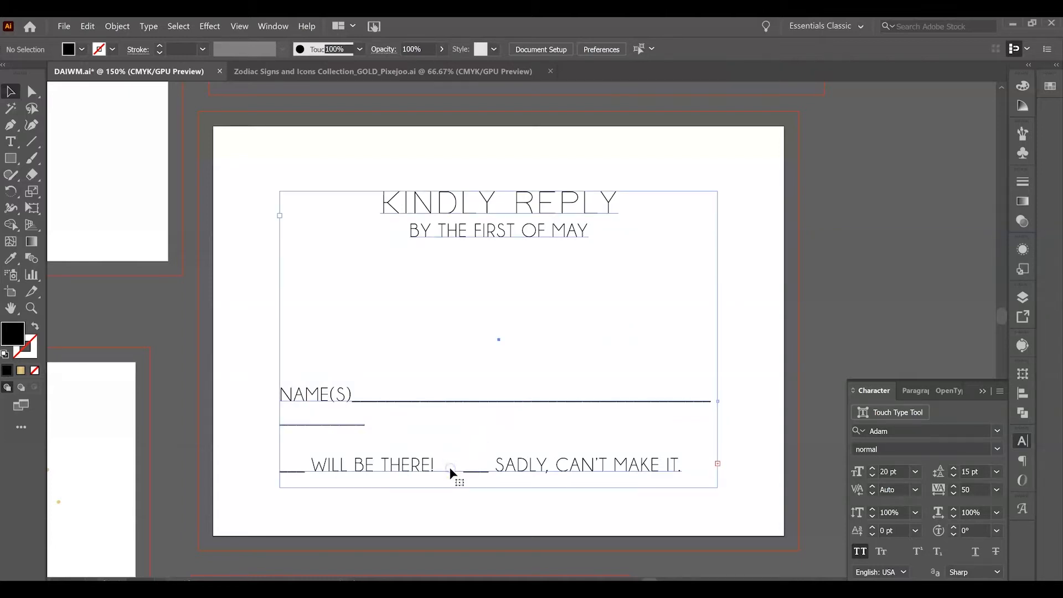
{"action": "key", "text": "t"}
{"action": "left_click", "coordinate": [536, 472]}
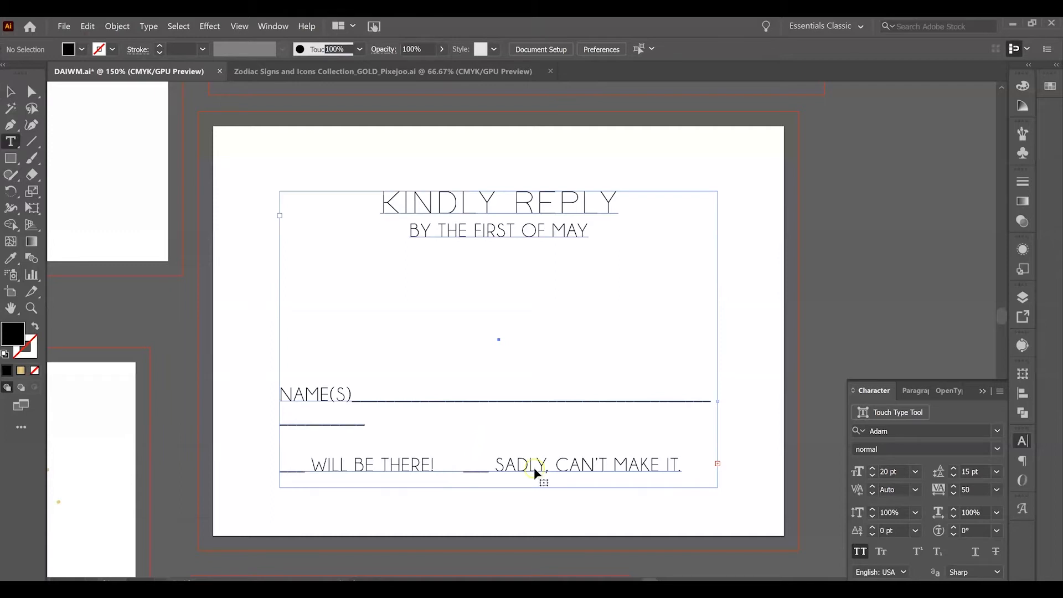
{"action": "triple_click", "coordinate": [571, 467]}
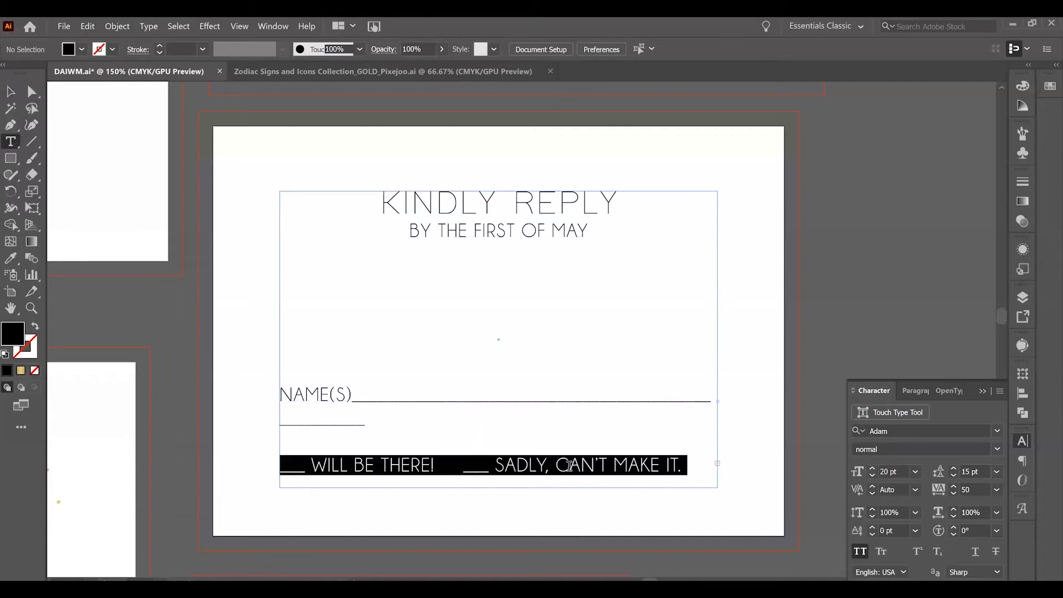
{"action": "left_click", "coordinate": [401, 424]}
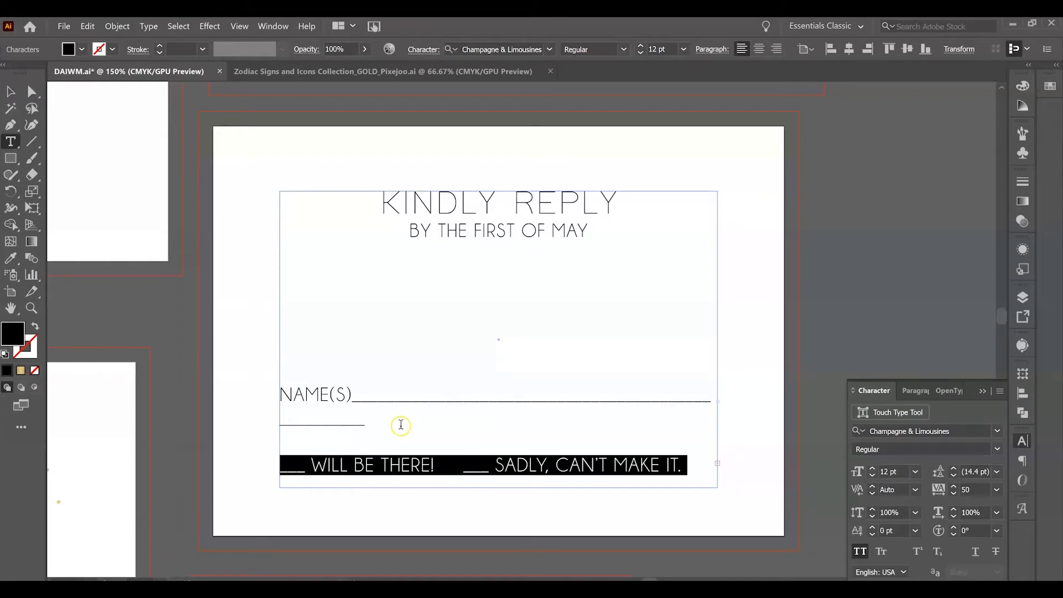
{"action": "left_click", "coordinate": [872, 475]}
{"action": "left_click", "coordinate": [872, 475]}
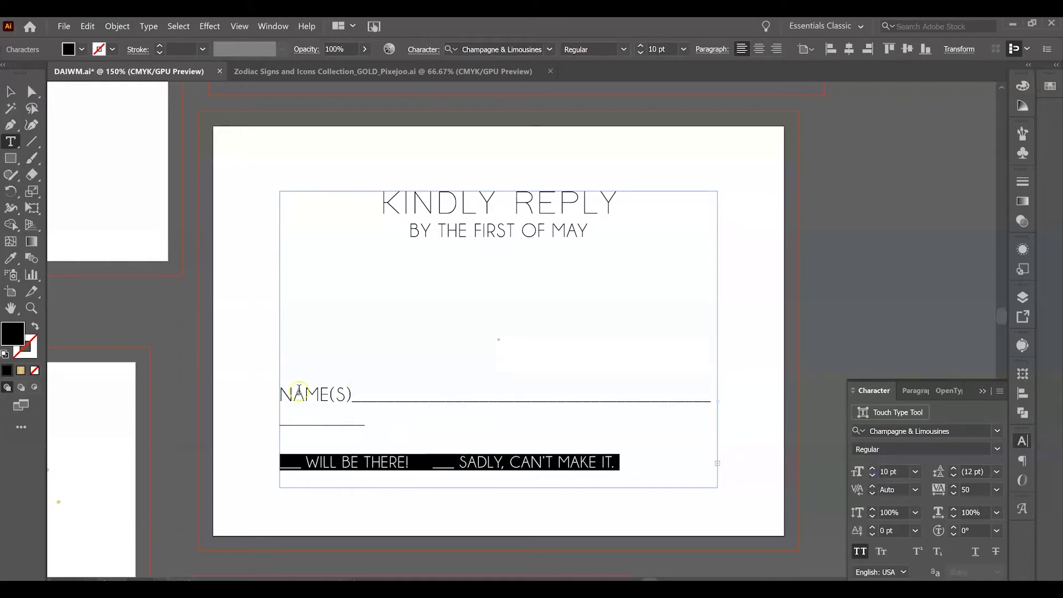
Step: Set the "BY THE FIRST OF MAY" line to 10 pt with 14 pt leading
{"action": "left_click", "coordinate": [350, 394]}
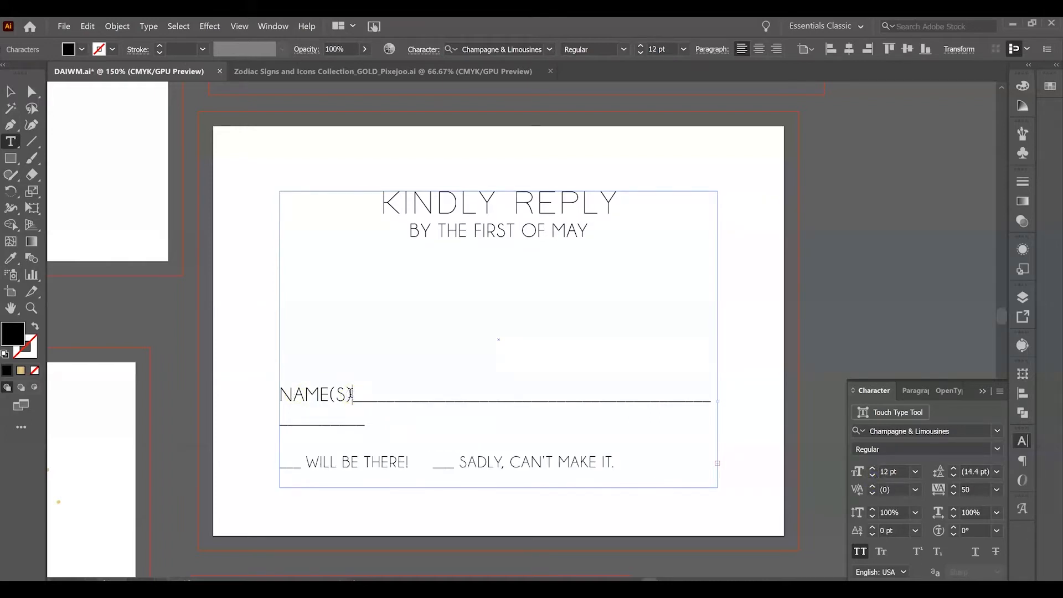
{"action": "left_click_drag", "start_coordinate": [420, 232], "coordinate": [581, 237]}
{"action": "triple_click", "coordinate": [579, 236]}
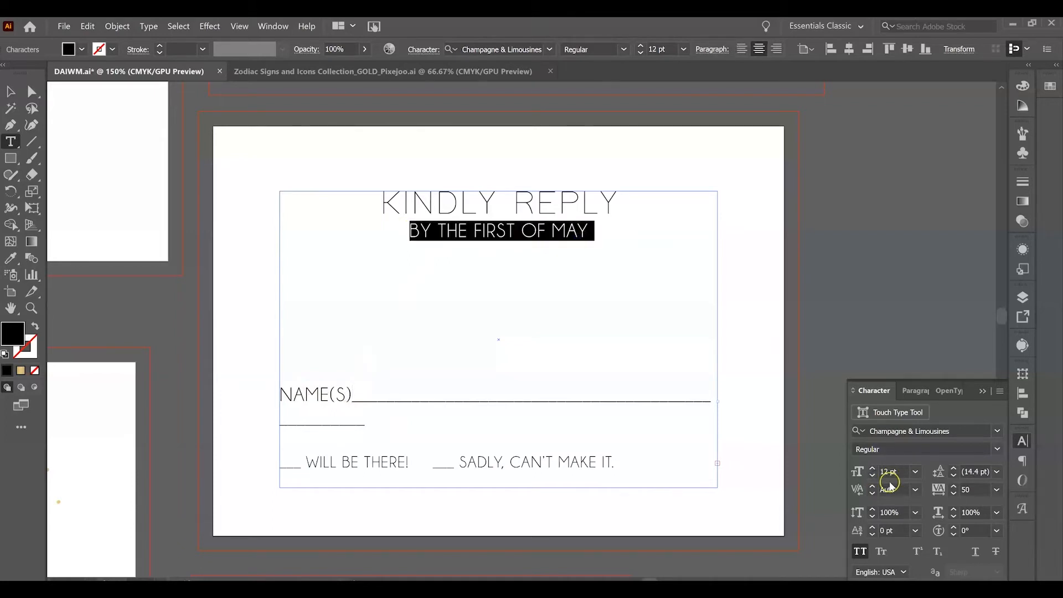
{"action": "left_click", "coordinate": [873, 475]}
{"action": "left_click", "coordinate": [873, 475]}
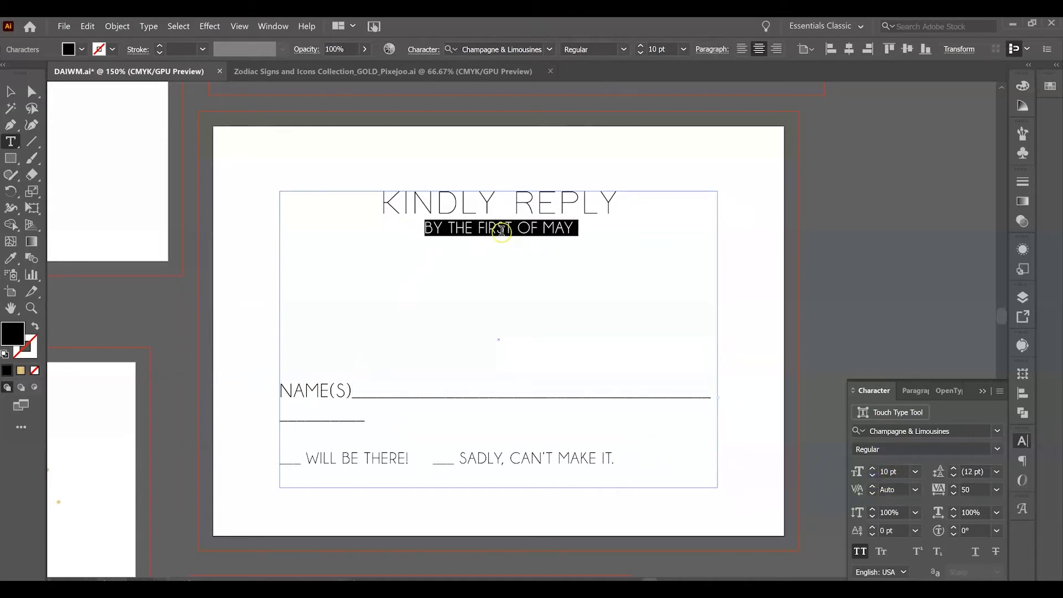
{"action": "left_click", "coordinate": [954, 471]}
{"action": "left_click", "coordinate": [954, 471]}
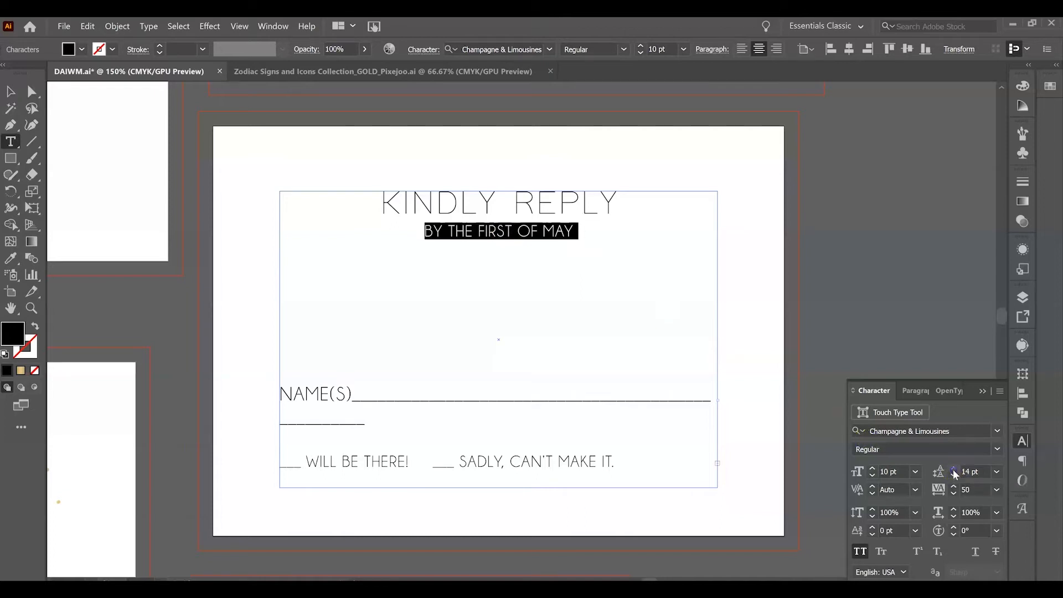
{"action": "left_click", "coordinate": [570, 295]}
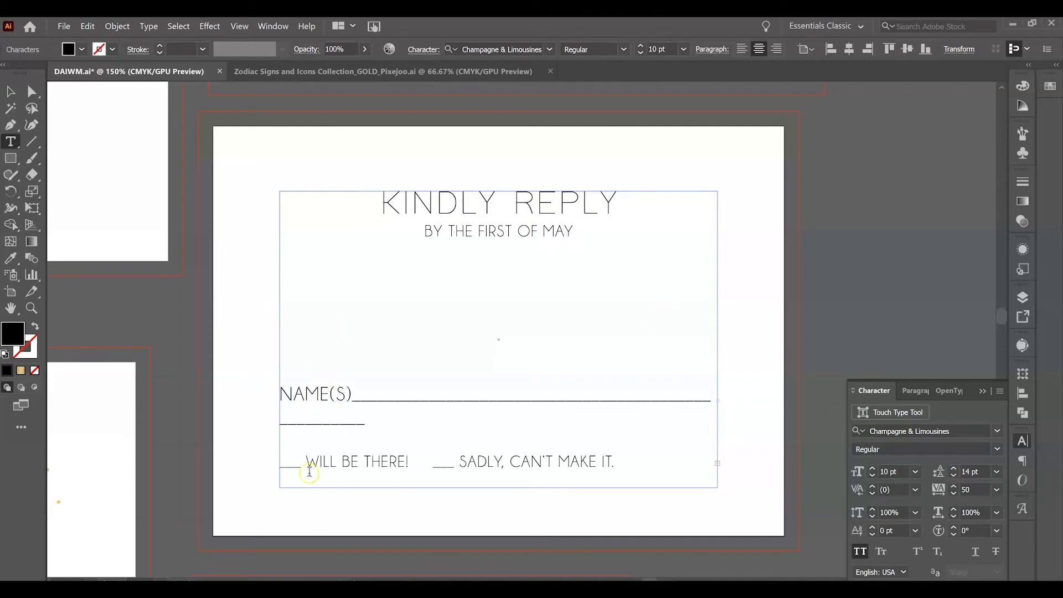
Step: Widen the gap between the two reply options and lengthen the blank in front of each with extra underscores
{"action": "left_click", "coordinate": [432, 465]}
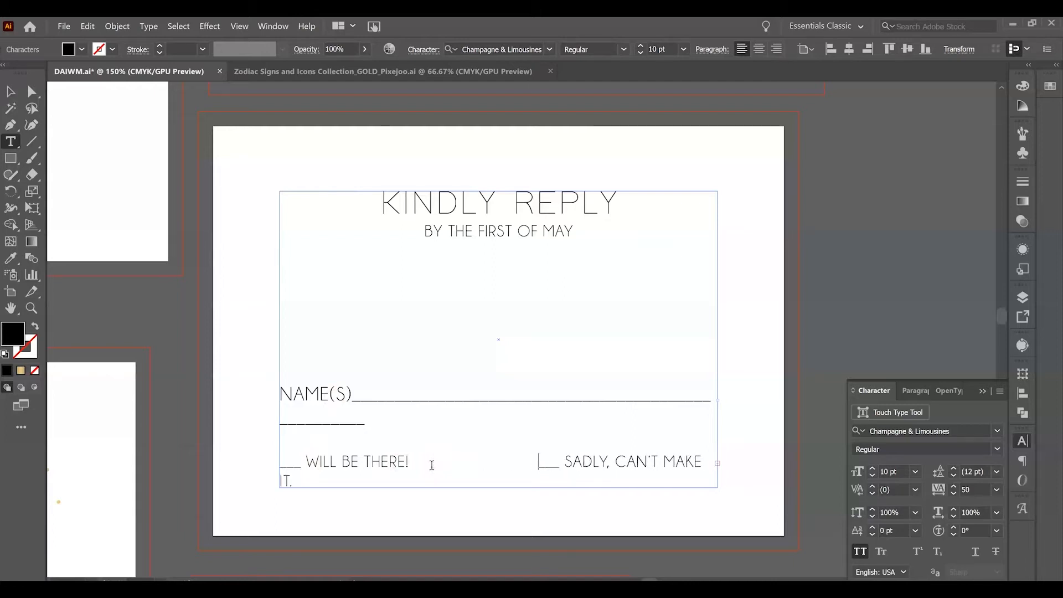
{"action": "key", "text": "BackSpace"}
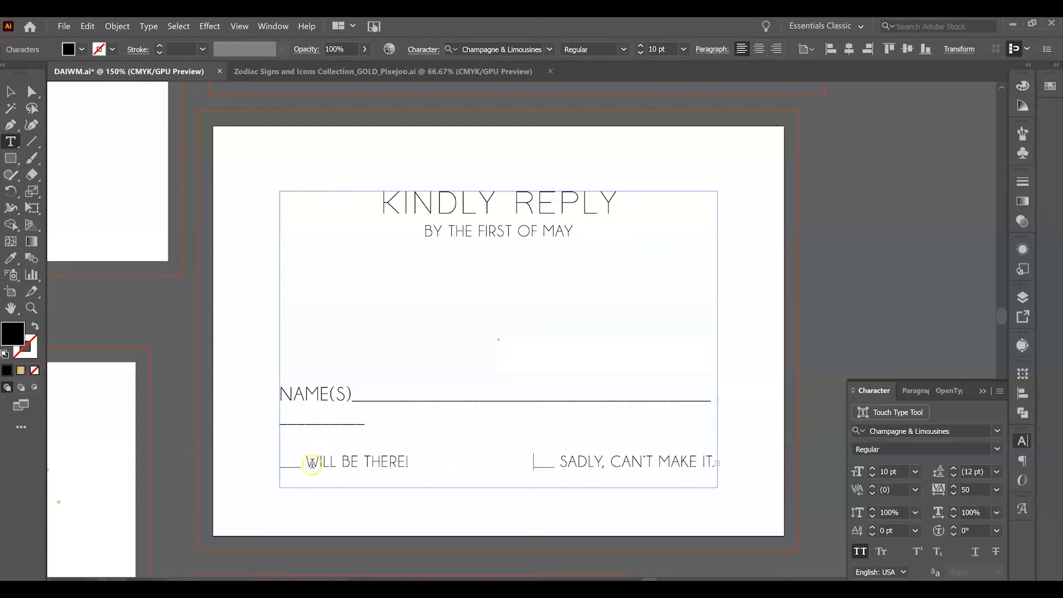
{"action": "type", "text": "___"}
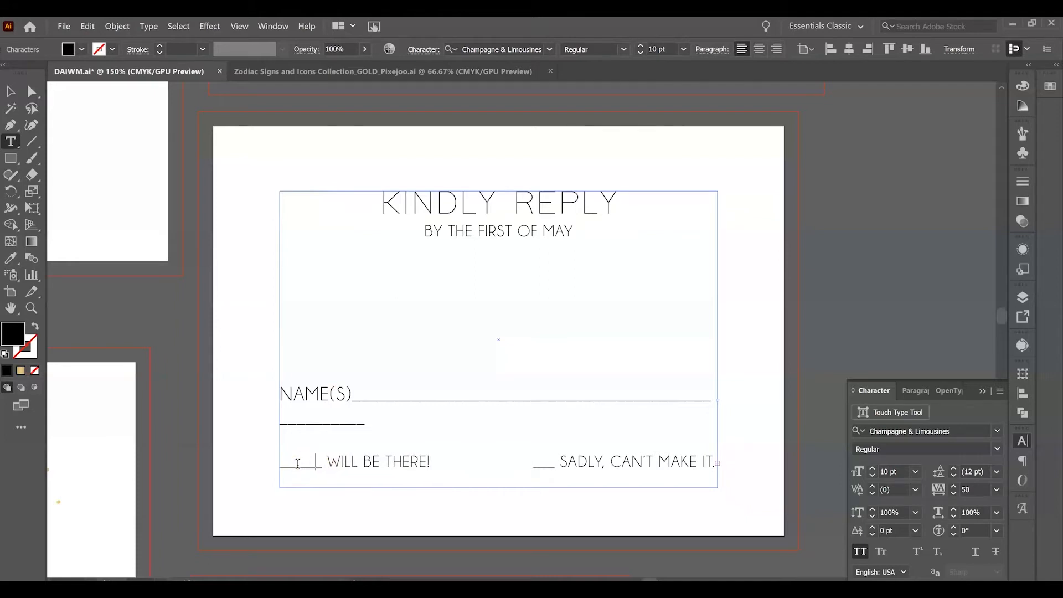
{"action": "left_click", "coordinate": [549, 461]}
{"action": "type", "text": "___"}
{"action": "left_click", "coordinate": [526, 463]}
{"action": "key", "text": "BackSpace"}
{"action": "key", "text": "Escape"}
{"action": "left_click", "coordinate": [577, 443]}
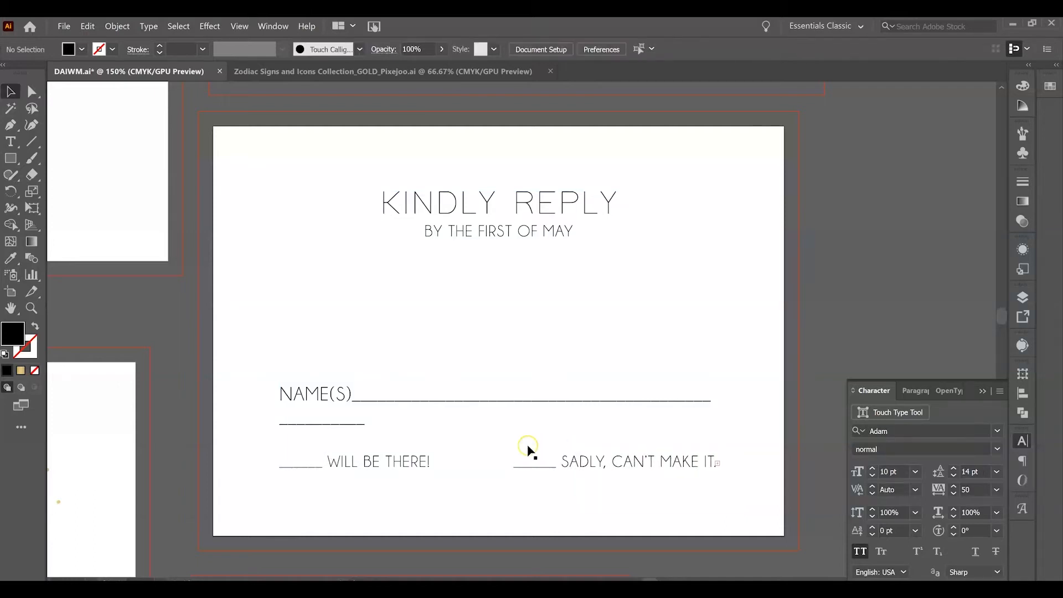
Step: Insert "WE" before "WILL BE THERE!" and trim the gap between the options to keep them on one line
{"action": "left_click", "coordinate": [409, 466]}
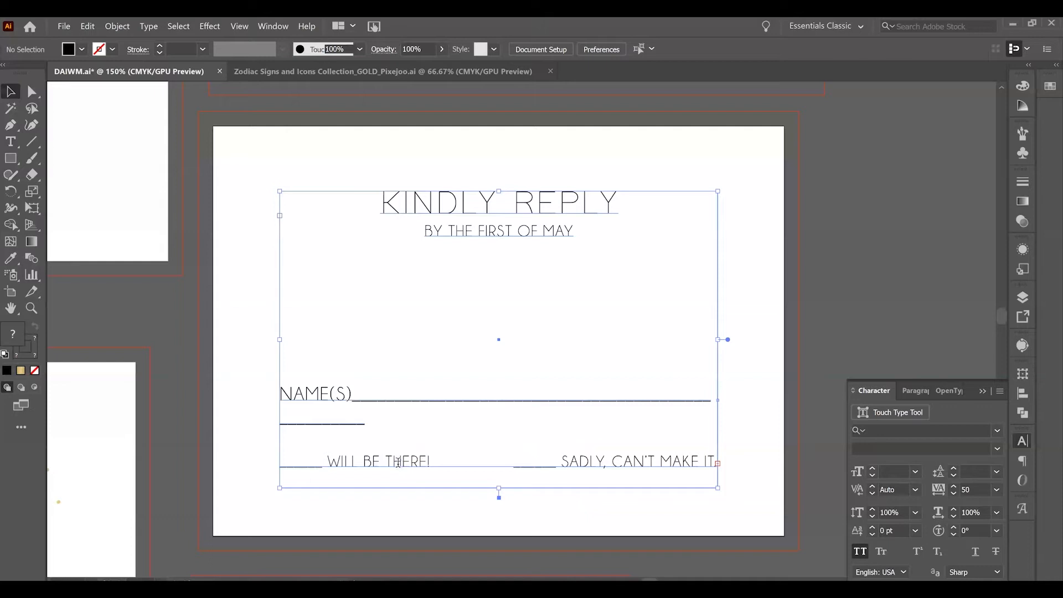
{"action": "double_click", "coordinate": [422, 432]}
{"action": "left_click", "coordinate": [331, 461]}
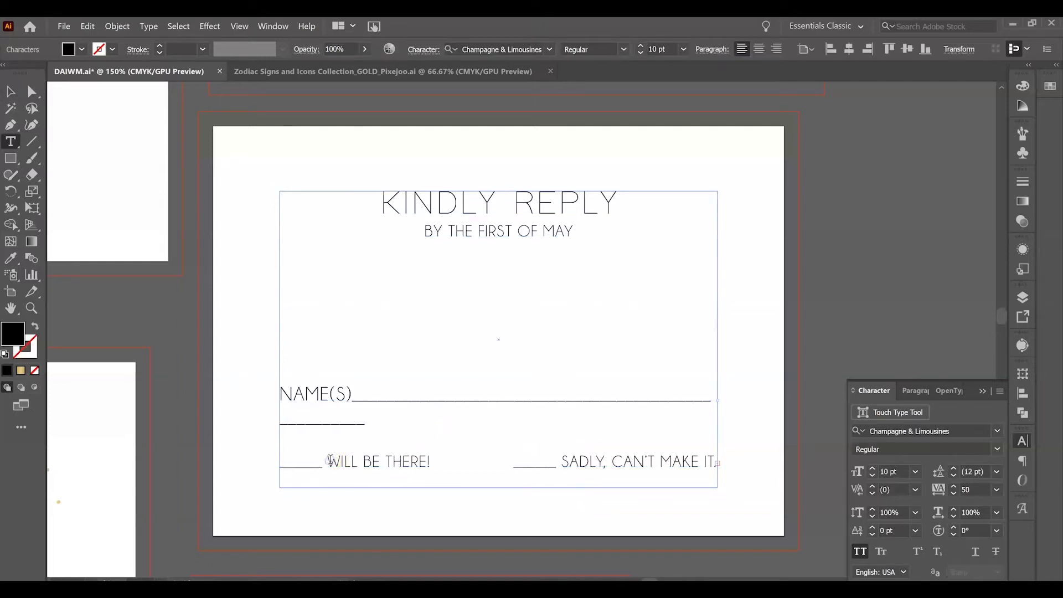
{"action": "type", "text": "WE"}
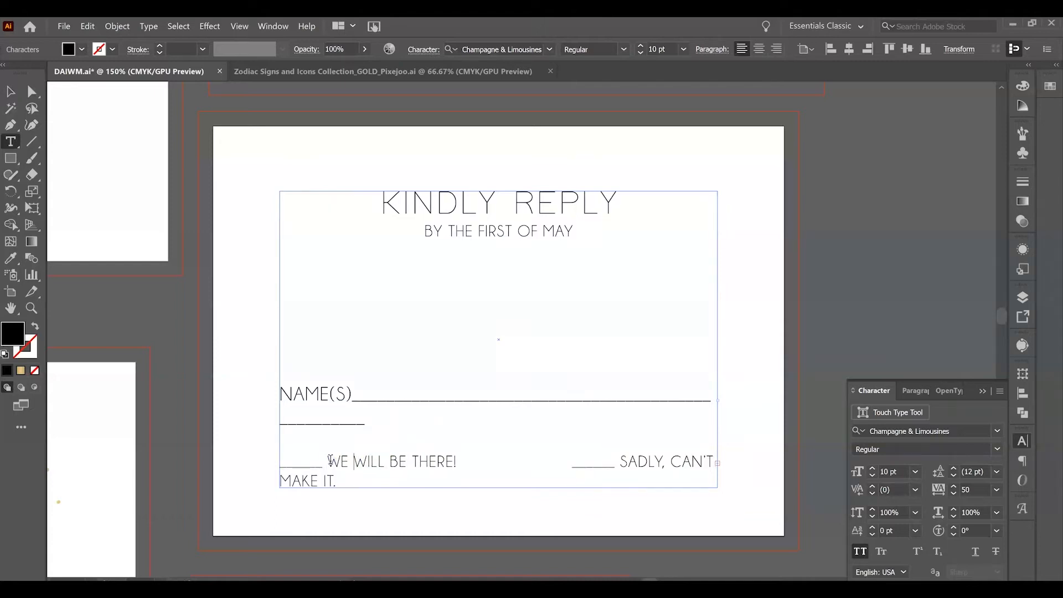
{"action": "left_click", "coordinate": [472, 463]}
{"action": "key", "text": "Delete"}
{"action": "key", "text": "Delete"}
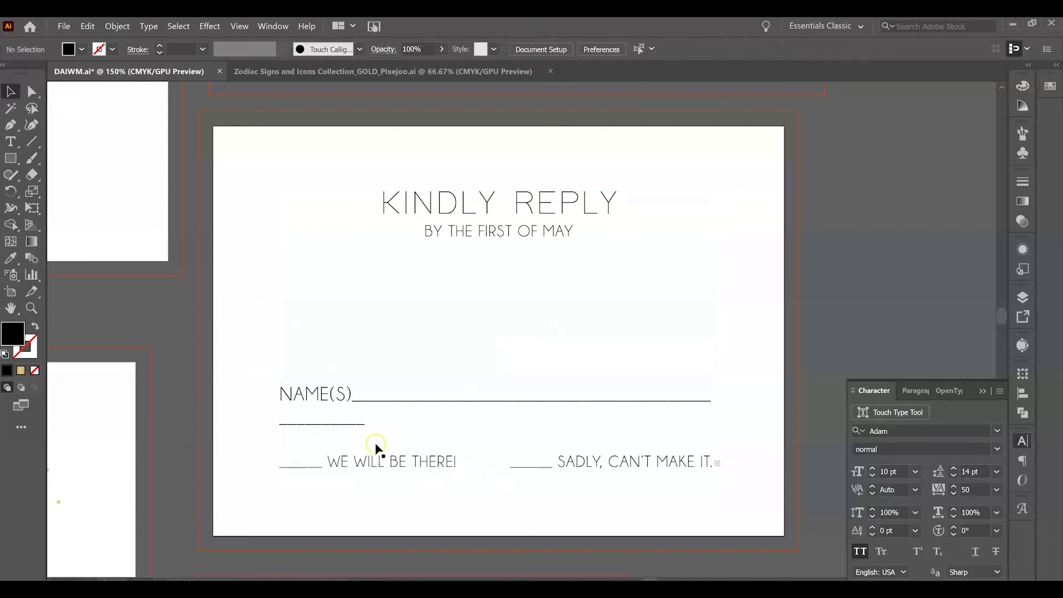
{"action": "key", "text": "Escape"}
{"action": "left_click", "coordinate": [375, 446]}
Step: Set the tracking of the underscores after "NAME(S)" to -5 to form a continuous line
{"action": "left_click", "coordinate": [423, 403]}
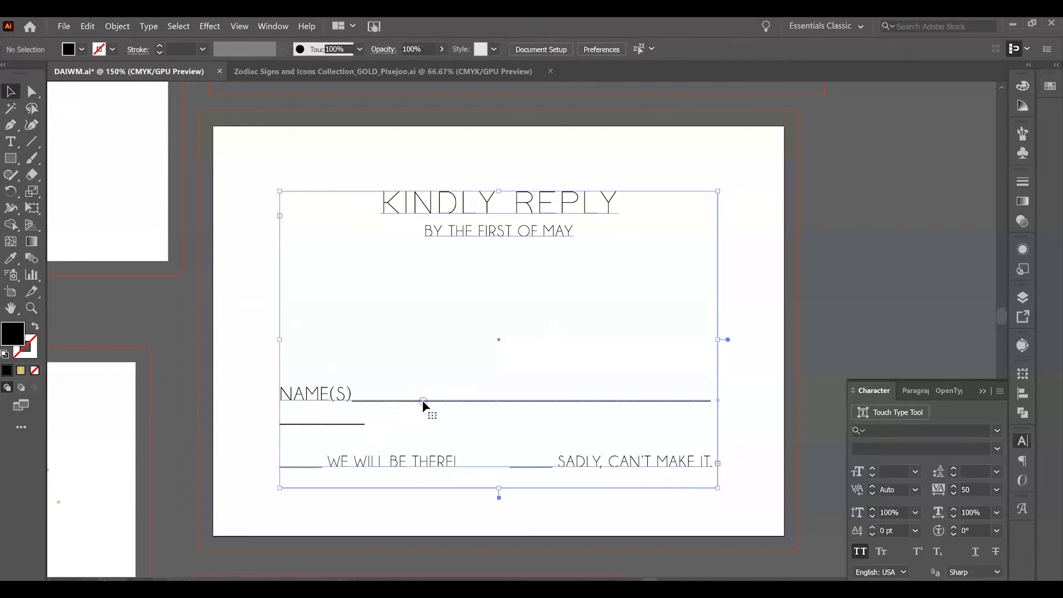
{"action": "key", "text": "t"}
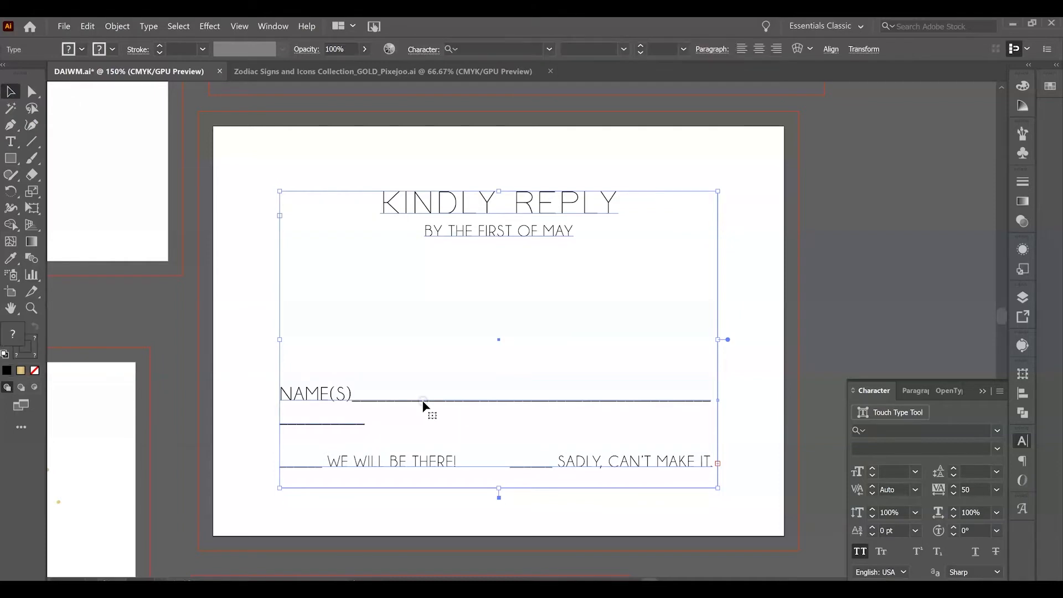
{"action": "left_click", "coordinate": [371, 406]}
{"action": "left_click", "coordinate": [352, 400]}
{"action": "left_click_drag", "start_coordinate": [353, 400], "coordinate": [557, 426]}
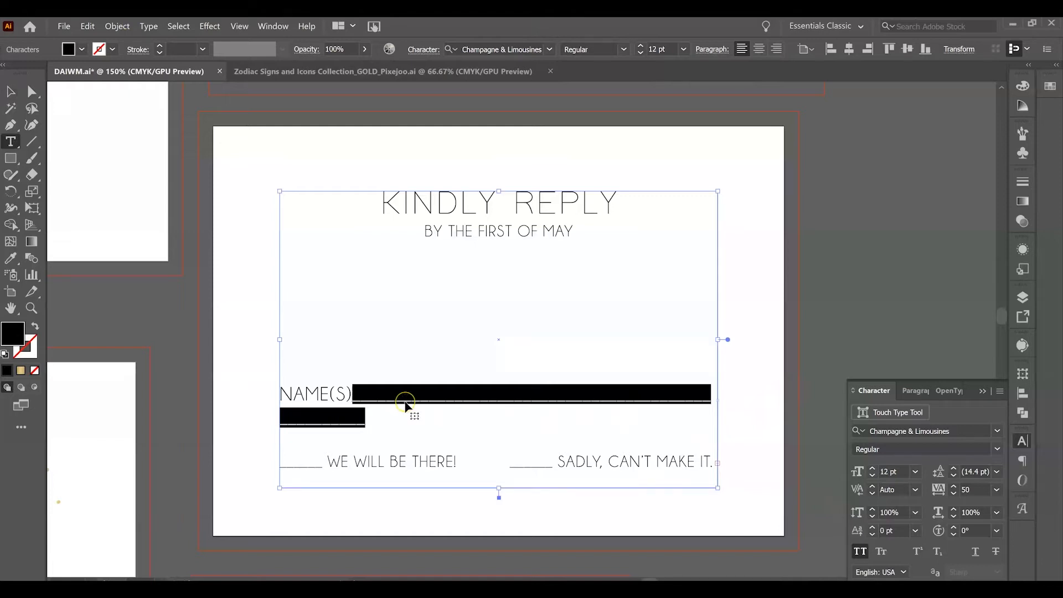
{"action": "key", "text": "ctrl+equal"}
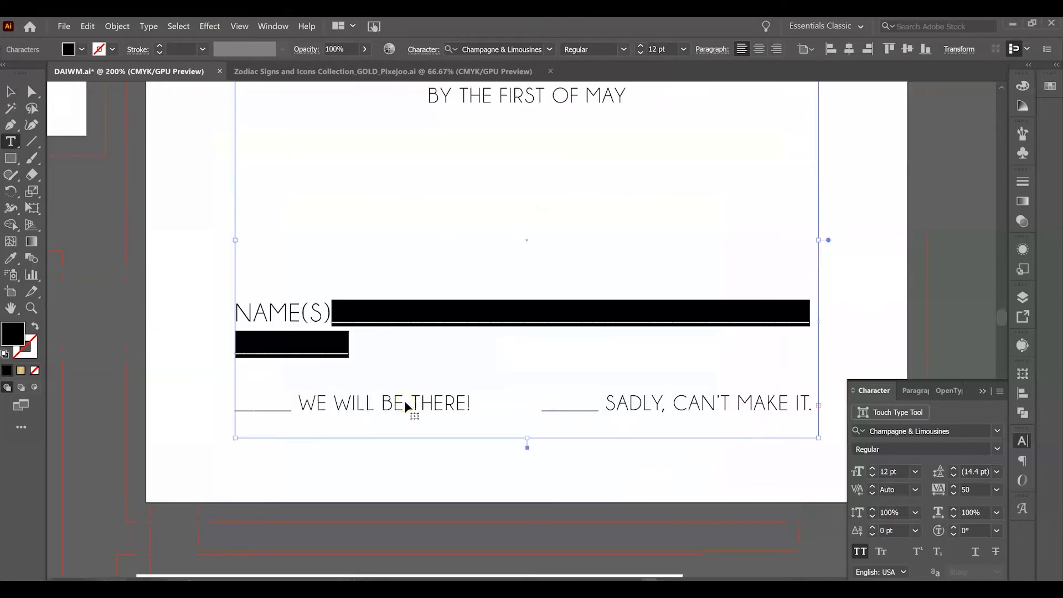
{"action": "key", "text": "ctrl+equal"}
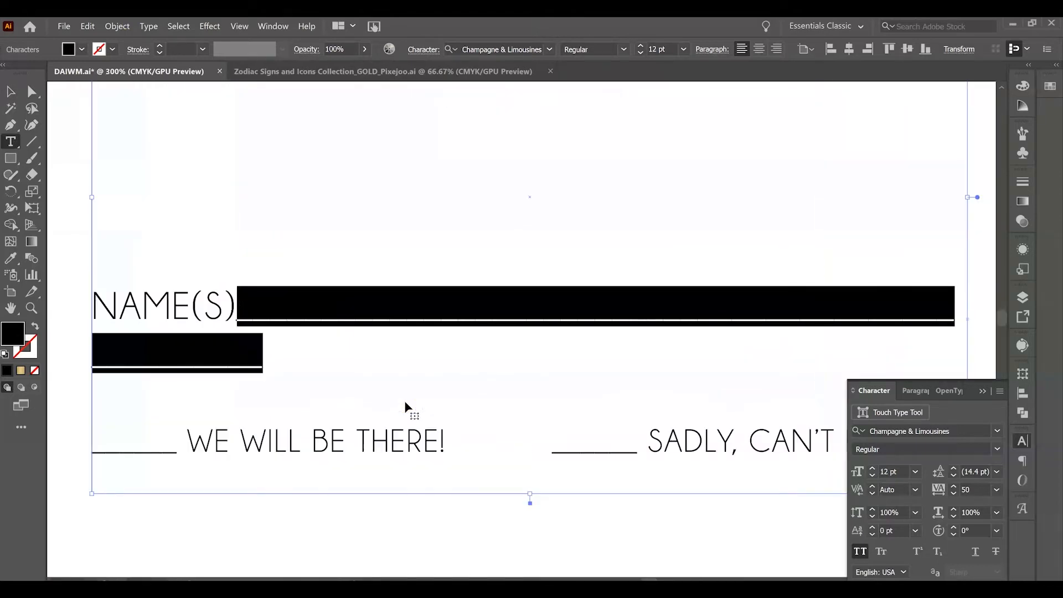
{"action": "left_click", "coordinate": [996, 491]}
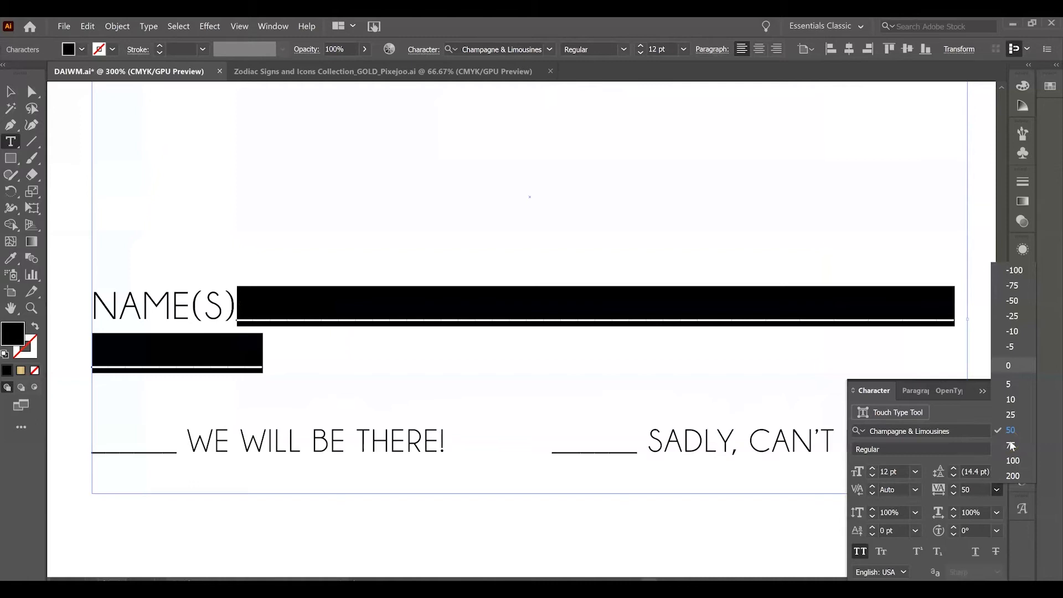
{"action": "left_click", "coordinate": [1010, 346]}
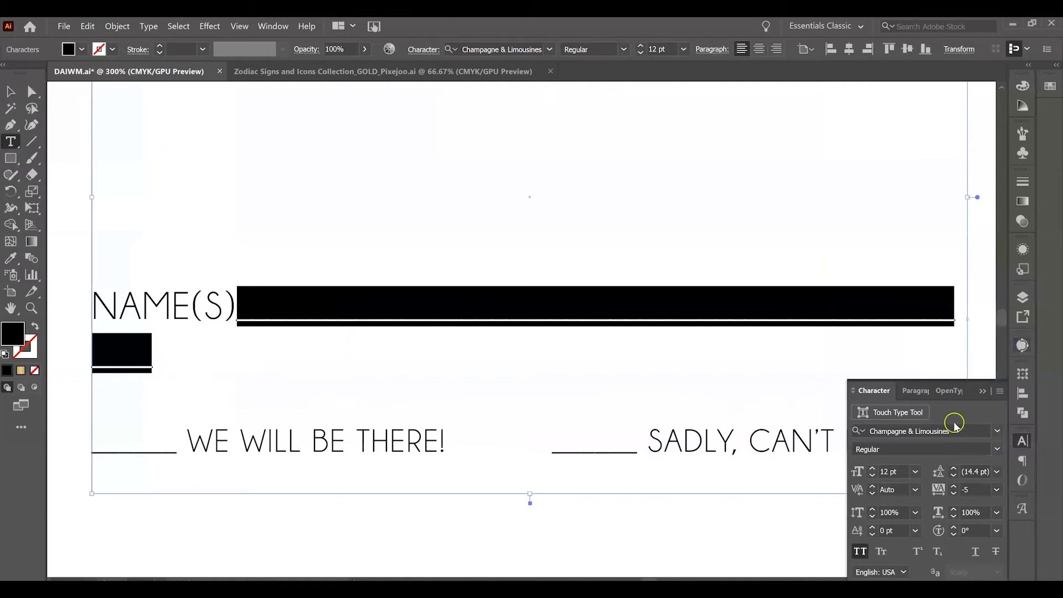
Step: Delete the surplus underscores after "NAME(S)" to fit the blank on a single line
{"action": "left_click", "coordinate": [552, 325]}
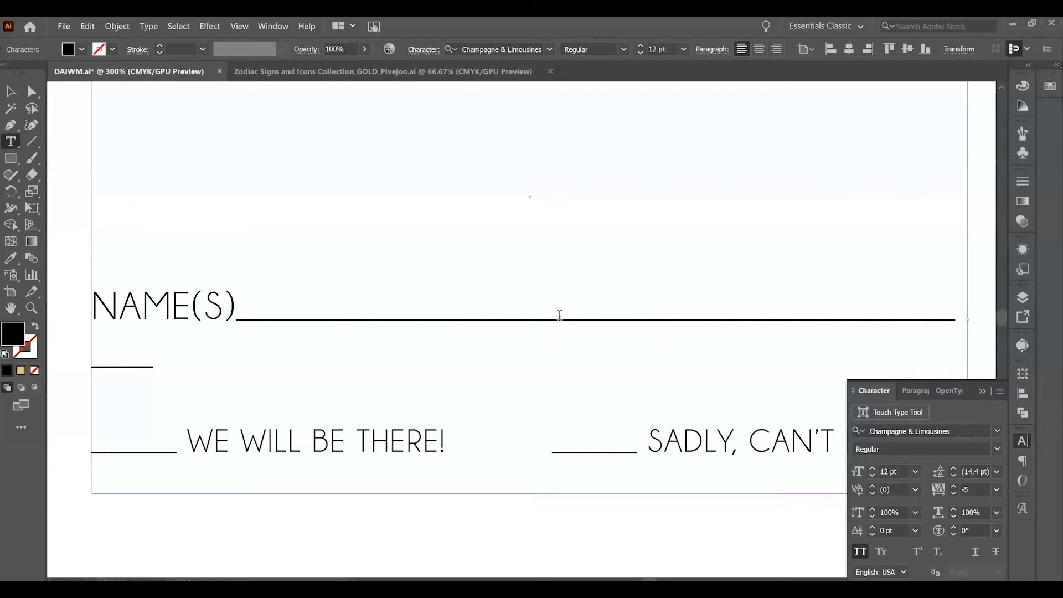
{"action": "key", "text": "BackSpace"}
{"action": "key", "text": "BackSpace"}
{"action": "key", "text": "BackSpace"}
{"action": "key", "text": "BackSpace"}
{"action": "key", "text": "BackSpace"}
{"action": "key", "text": "BackSpace"}
{"action": "key", "text": "BackSpace"}
{"action": "key", "text": "BackSpace"}
{"action": "key", "text": "BackSpace"}
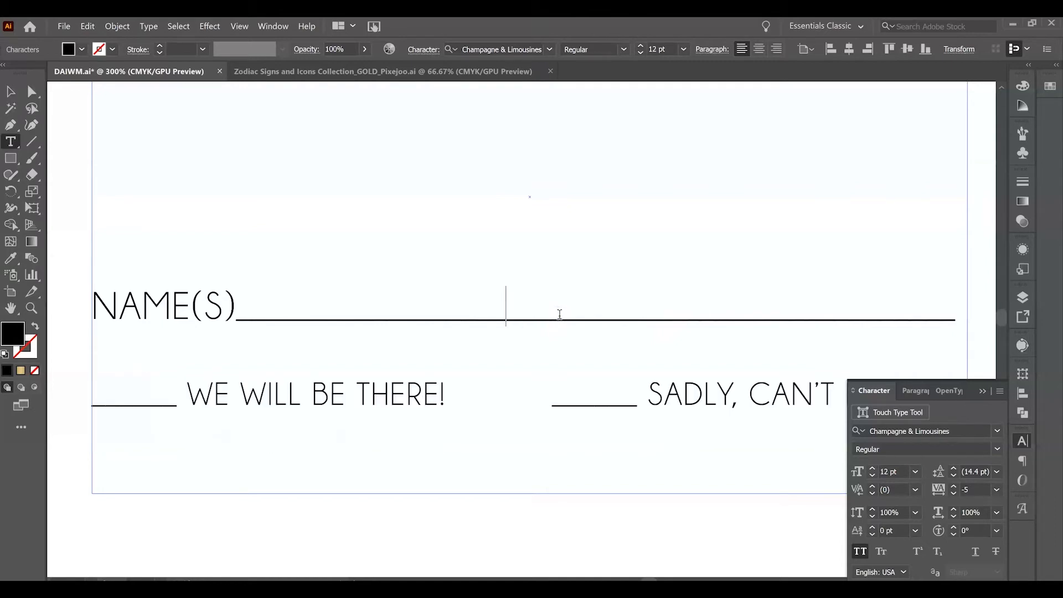
Step: Tighten the tracking of both reply blanks and widen the gap between the options to end flush with the name line
{"action": "left_click_drag", "start_coordinate": [635, 399], "coordinate": [554, 401]}
{"action": "left_click", "coordinate": [987, 459]}
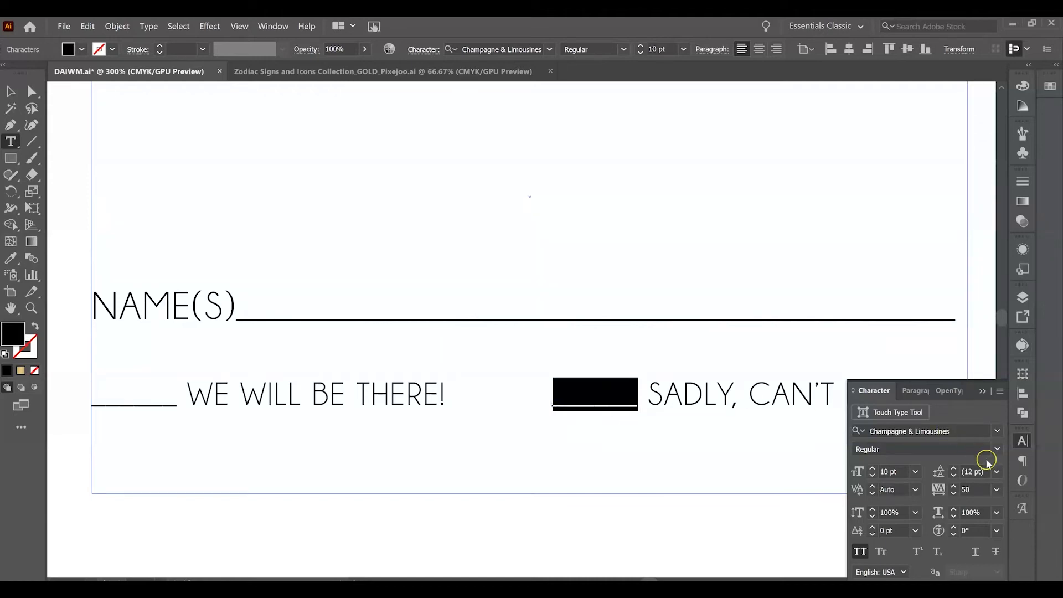
{"action": "left_click", "coordinate": [719, 453]}
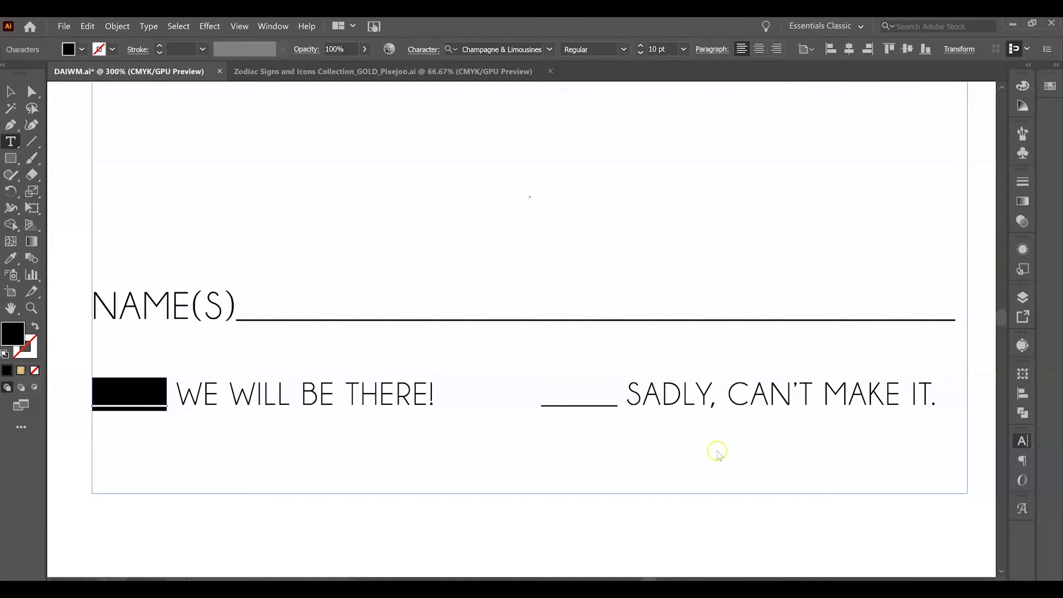
{"action": "left_click", "coordinate": [521, 400]}
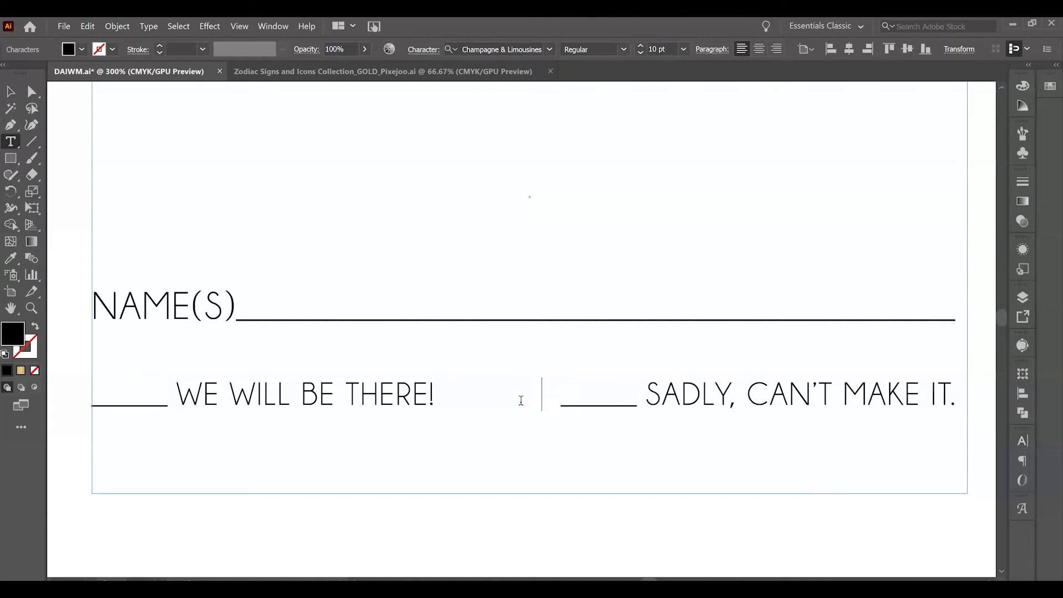
{"action": "left_click", "coordinate": [10, 92]}
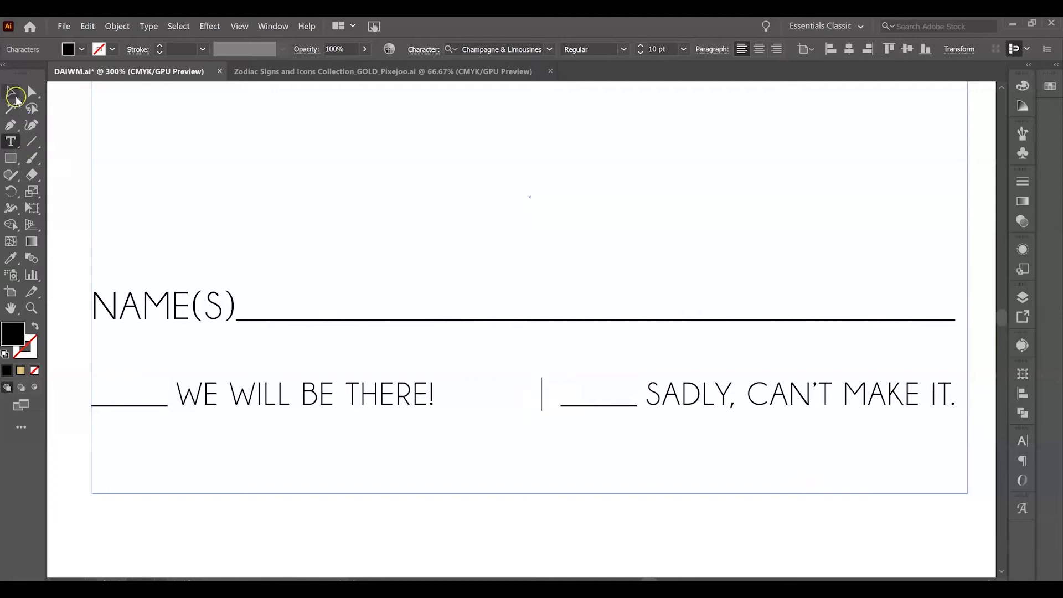
Step: Deselect the reply text and save the document with the finished RSVP wording
{"action": "left_click", "coordinate": [78, 251]}
{"action": "key", "text": "ctrl+minus"}
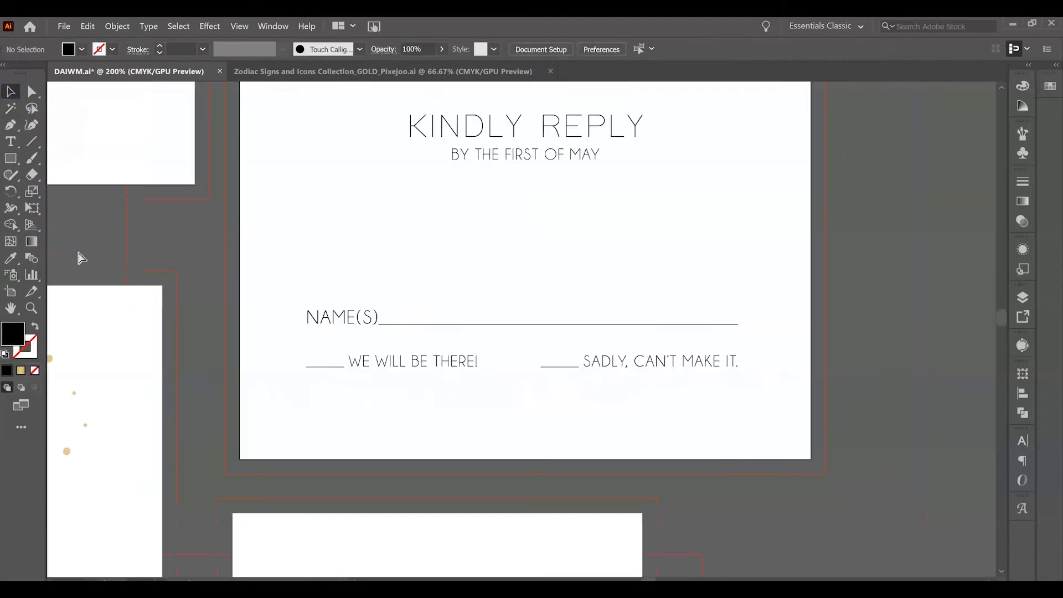
{"action": "scroll", "coordinate": [835, 338], "scroll_direction": "up", "scroll_amount": 3}
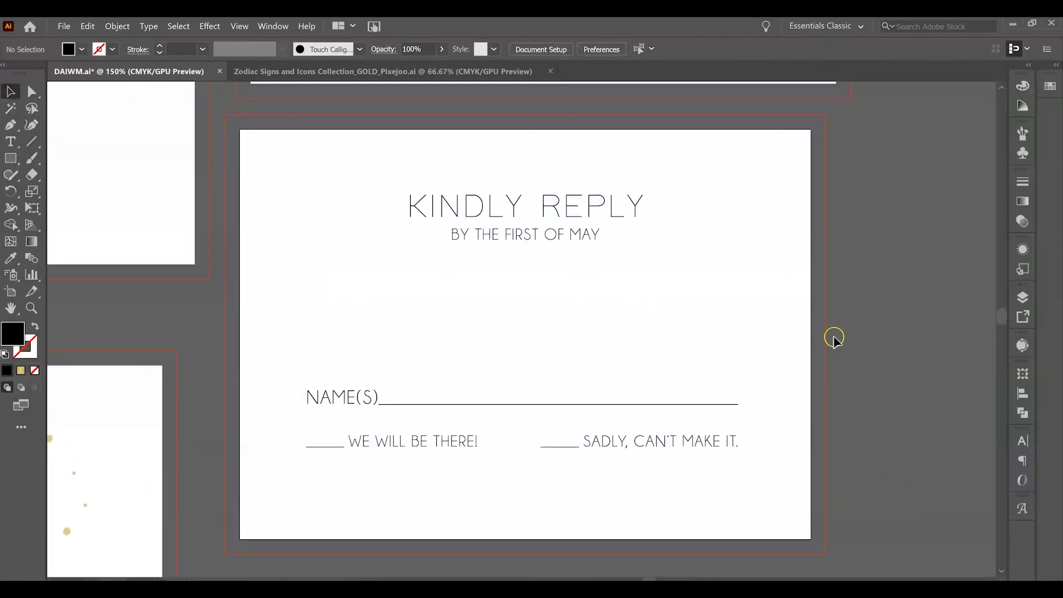
{"action": "left_click", "coordinate": [65, 27]}
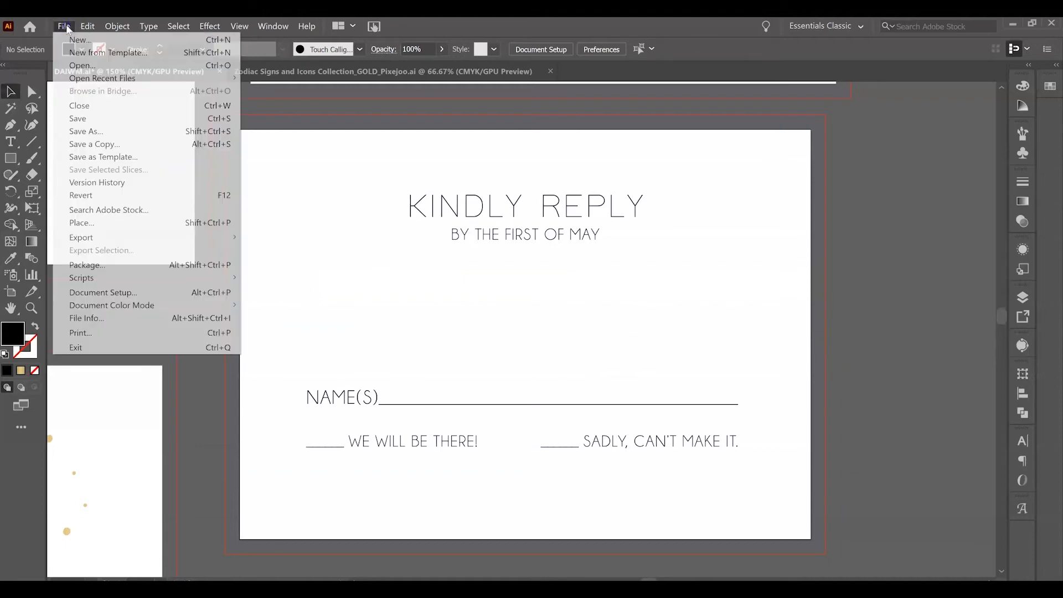
{"action": "left_click", "coordinate": [76, 119]}
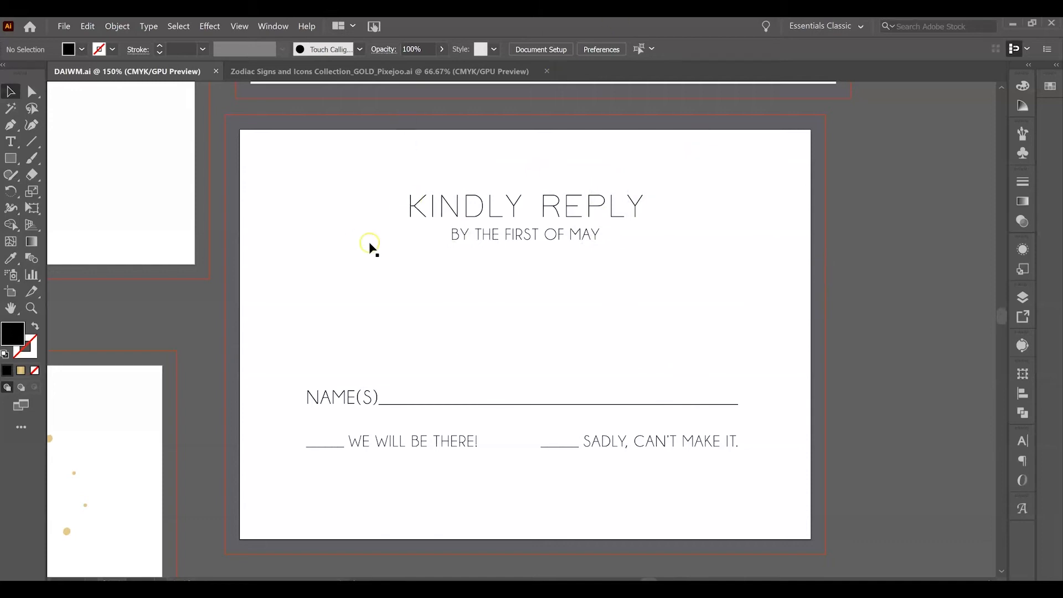
Step: Add the gold moon-and-stars cluster around the start of the "KINDLY REPLY" heading and save the document
{"action": "key", "text": "ctrl+v"}
{"action": "left_click", "coordinate": [885, 337]}
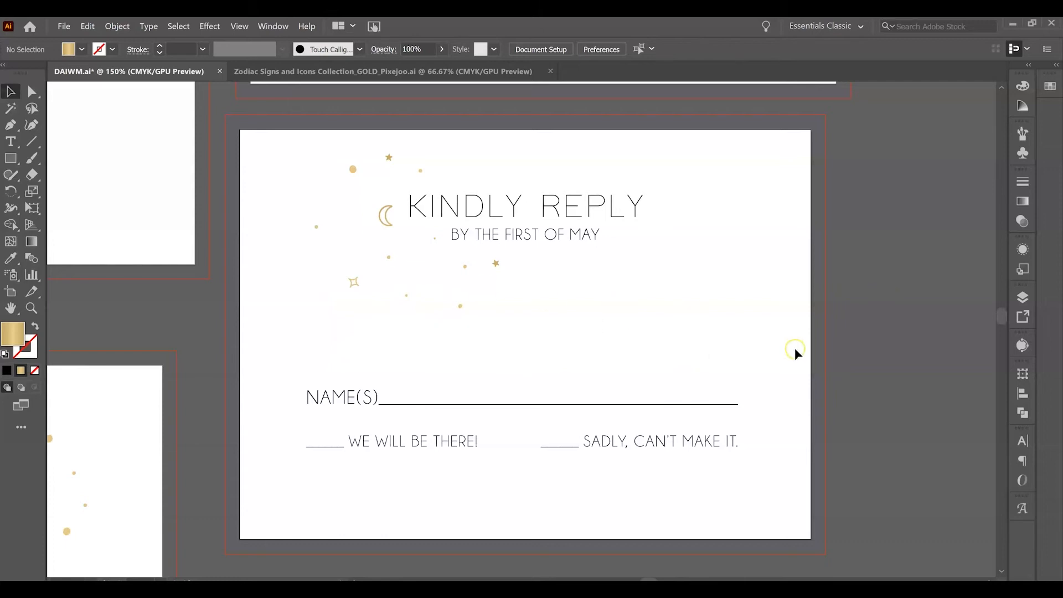
{"action": "scroll", "coordinate": [796, 353], "scroll_direction": "up", "scroll_amount": 2}
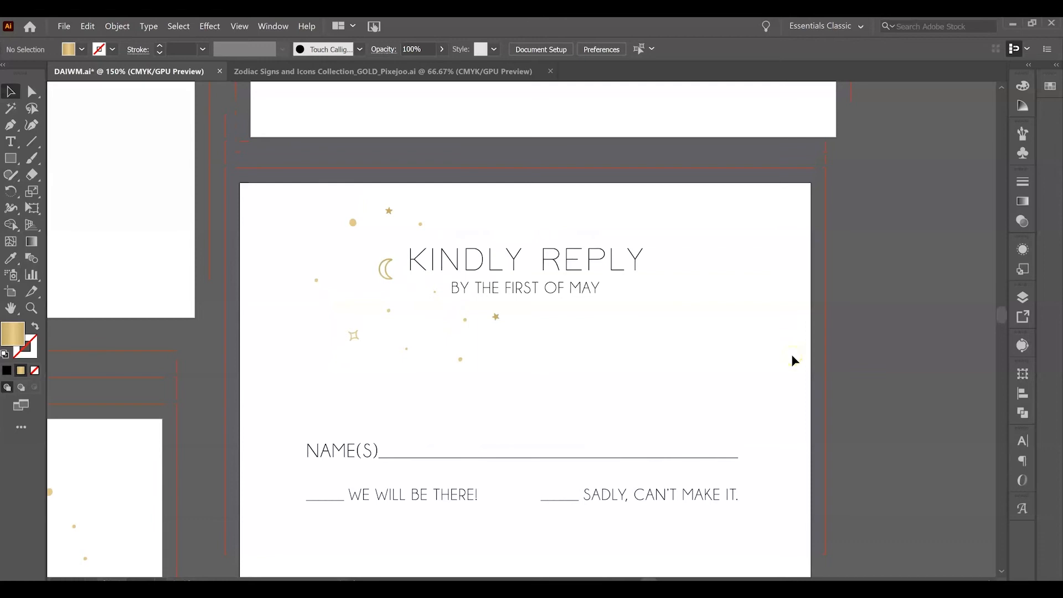
{"action": "scroll", "coordinate": [785, 354], "scroll_direction": "down", "scroll_amount": 2}
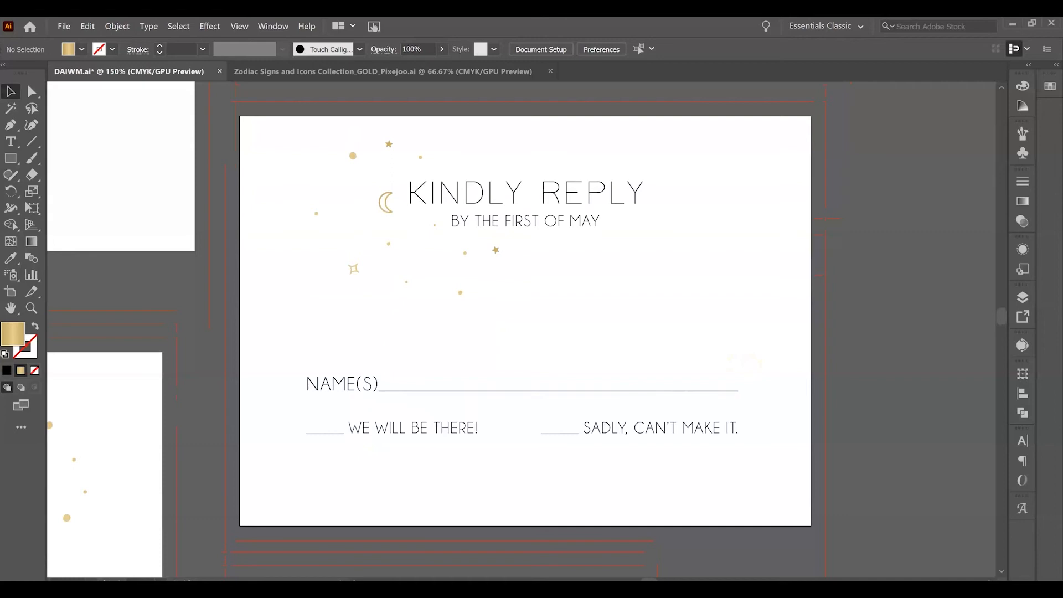
{"action": "left_click", "coordinate": [64, 26]}
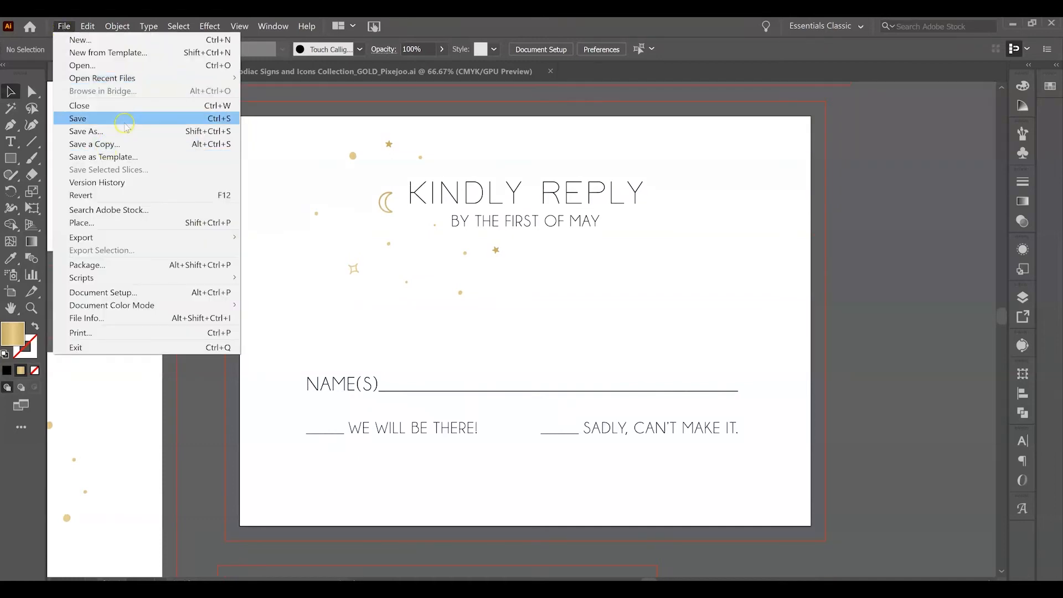
{"action": "left_click", "coordinate": [125, 125]}
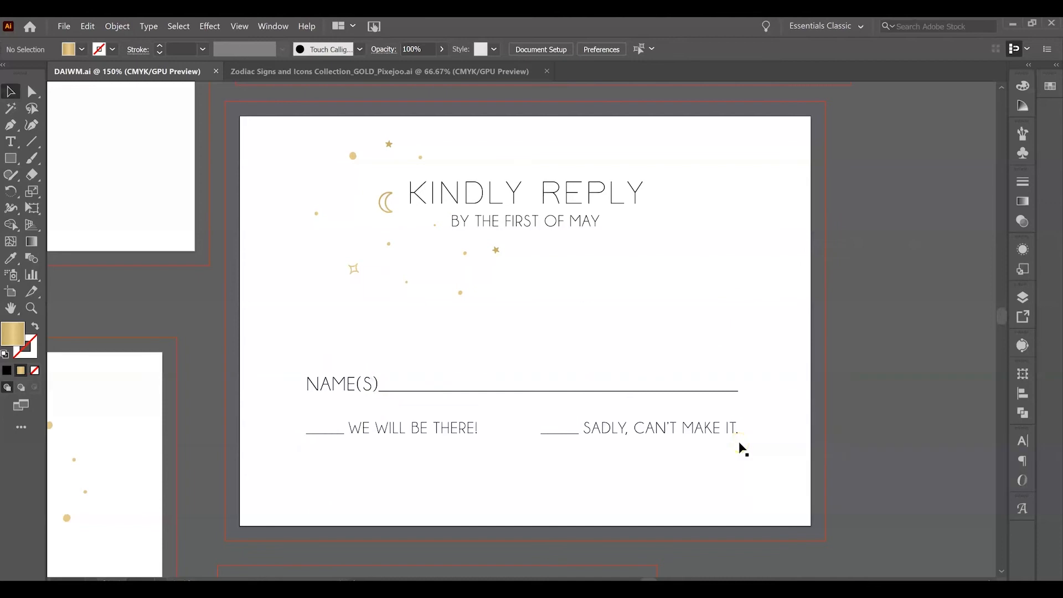
Step: Left-align the return address on the card above the reply card and set its font size to 18 pt
{"action": "scroll", "coordinate": [780, 358], "scroll_direction": "up", "scroll_amount": 8}
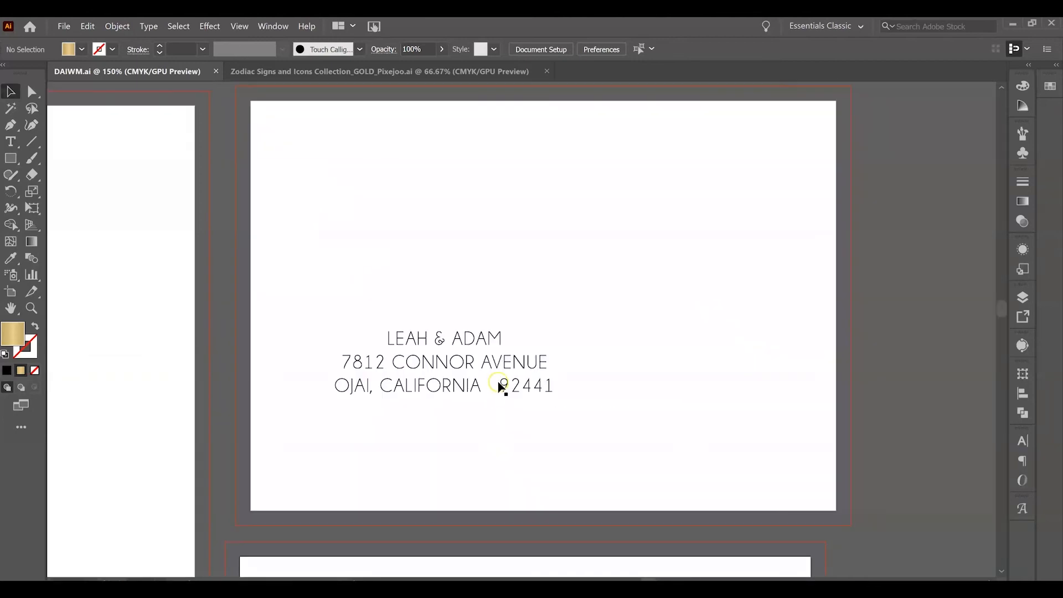
{"action": "left_click", "coordinate": [443, 366]}
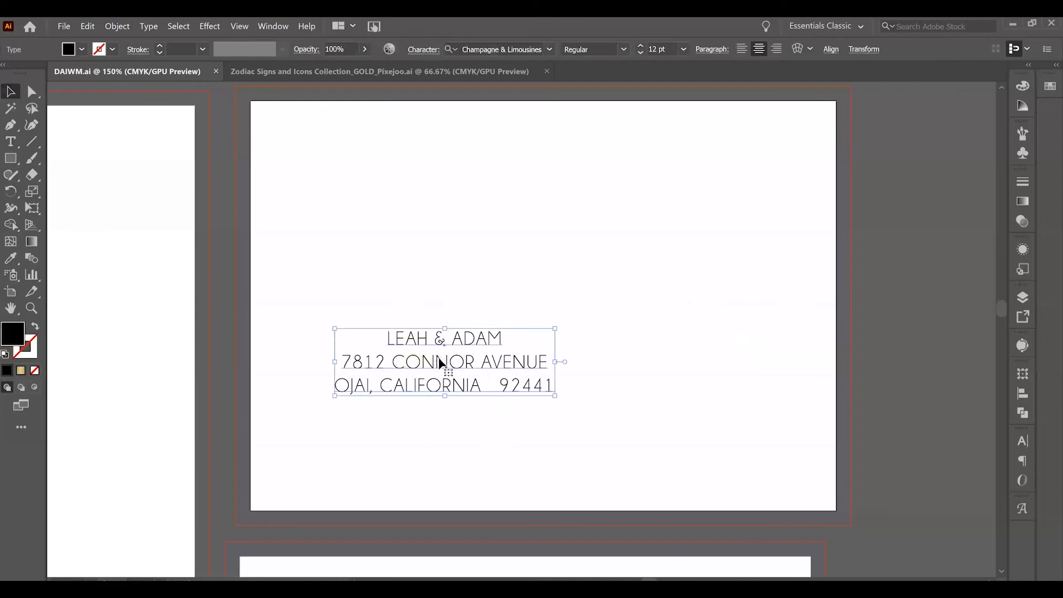
{"action": "left_click", "coordinate": [741, 48]}
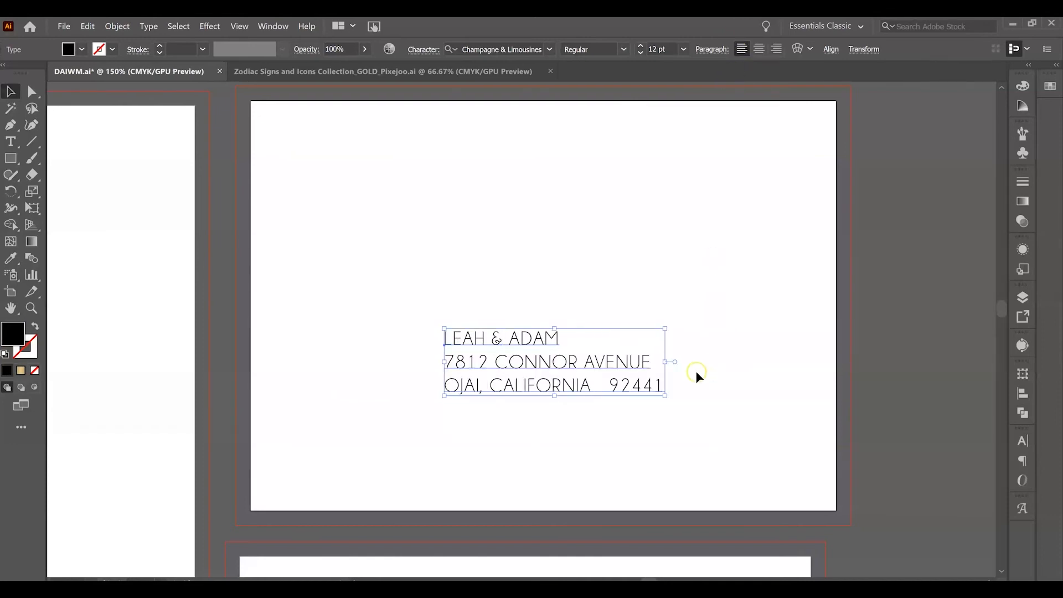
{"action": "left_click", "coordinate": [685, 49]}
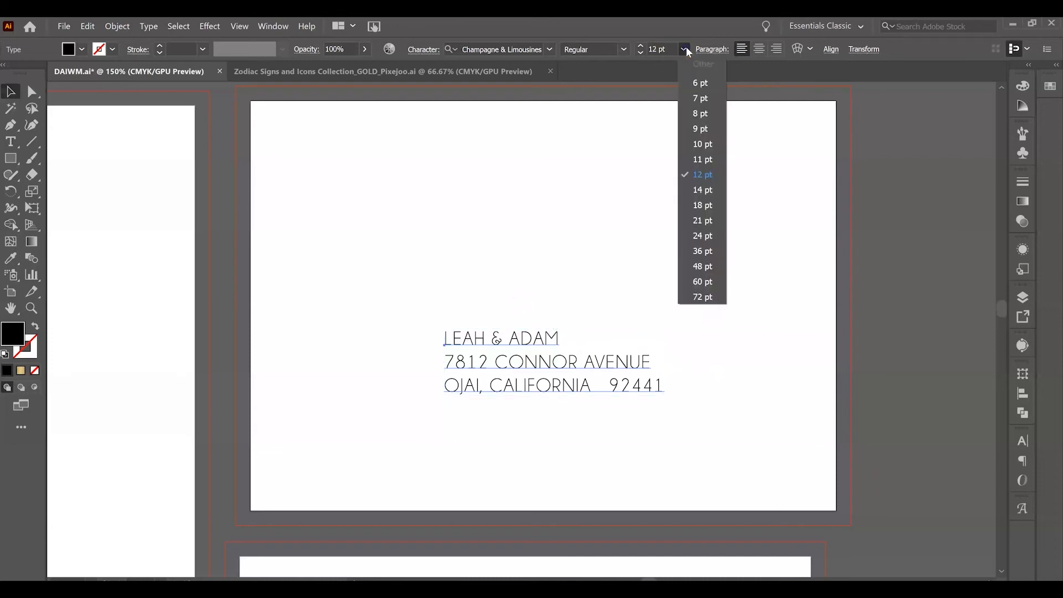
{"action": "left_click", "coordinate": [715, 206]}
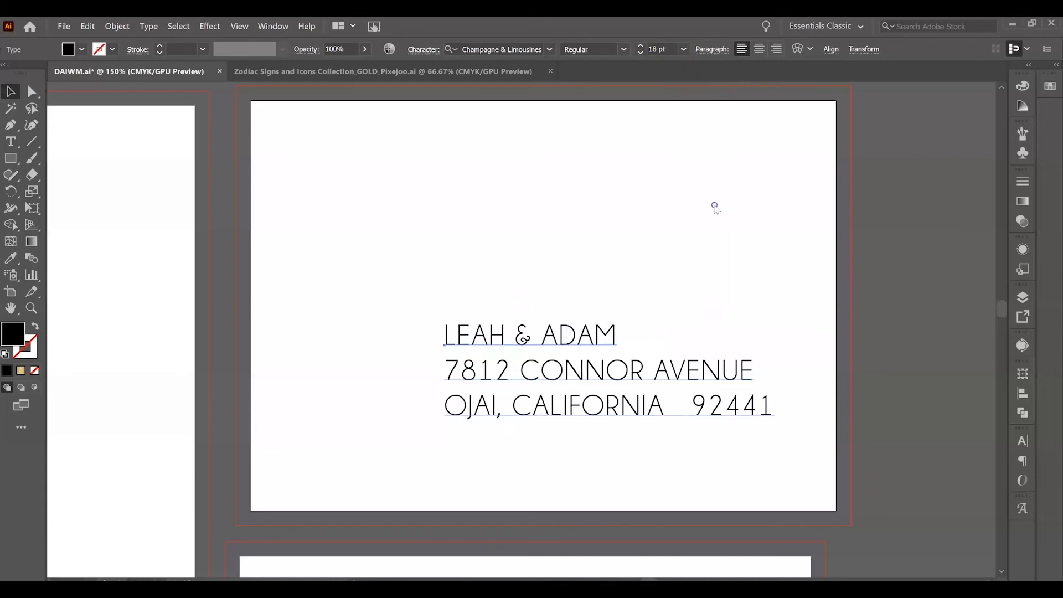
Step: Move the enlarged address block toward the card's left edge, into the lower left area
{"action": "left_click", "coordinate": [761, 257]}
{"action": "left_click_drag", "start_coordinate": [704, 353], "coordinate": [577, 350]}
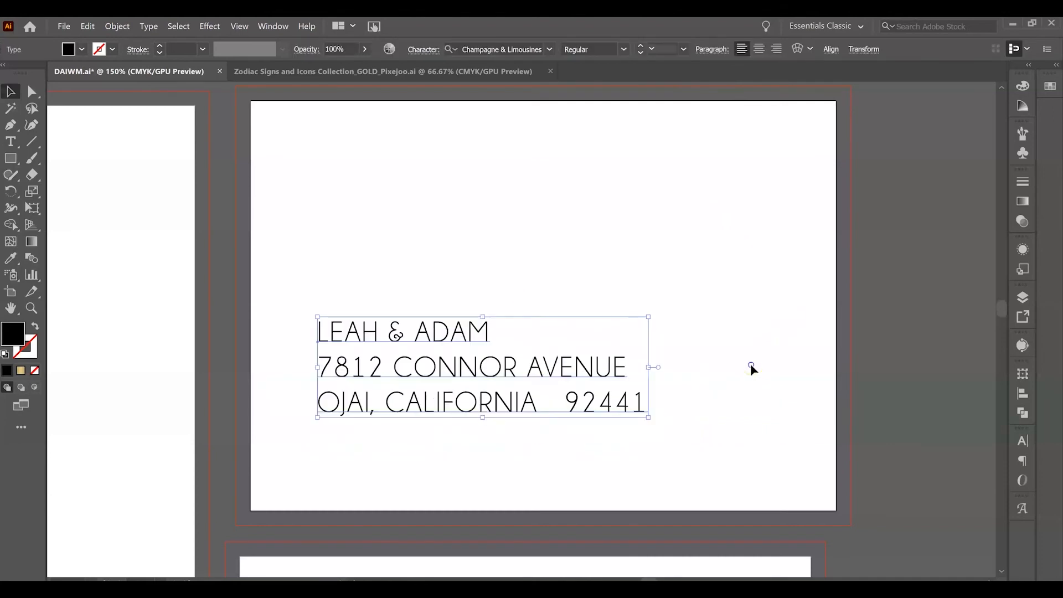
{"action": "left_click", "coordinate": [751, 366]}
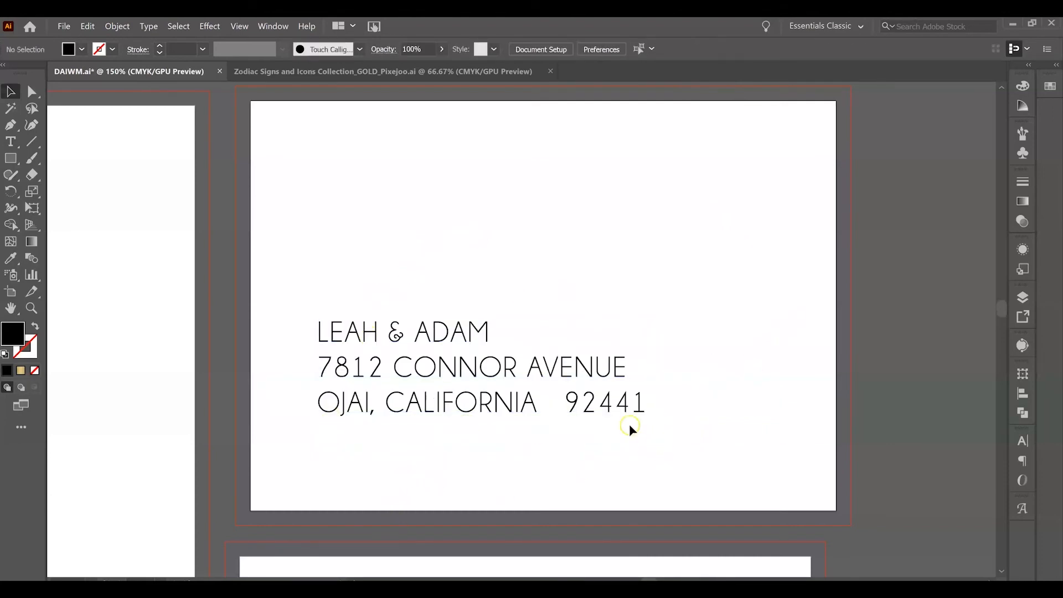
Step: Place a small gold star in the gap between the state and the zip code on the address's last line
{"action": "double_click", "coordinate": [569, 401]}
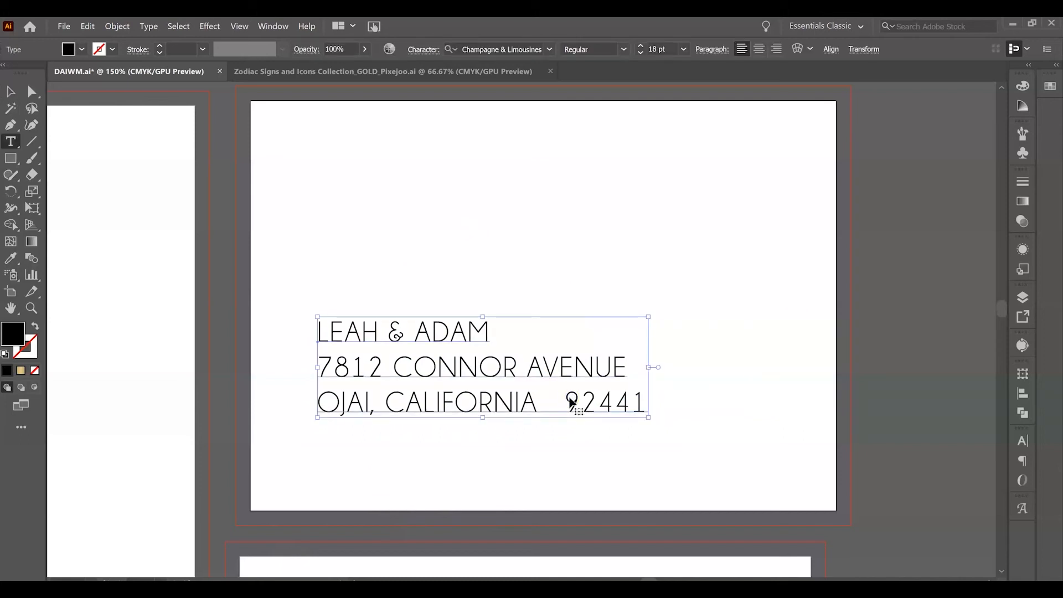
{"action": "double_click", "coordinate": [569, 399]}
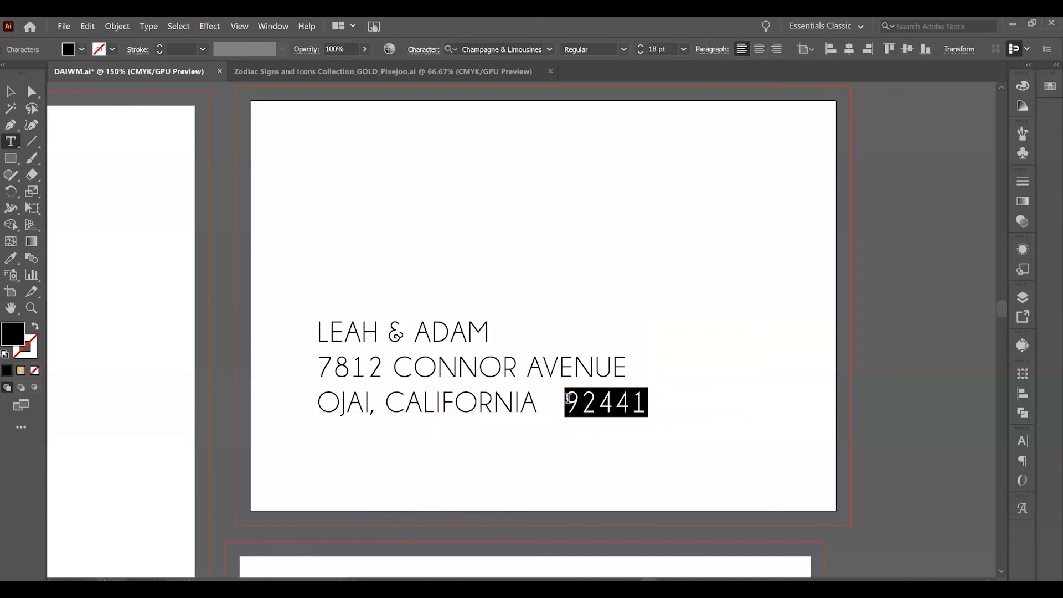
{"action": "left_click", "coordinate": [569, 399]}
{"action": "left_click", "coordinate": [597, 406]}
{"action": "left_click", "coordinate": [541, 401]}
{"action": "left_click", "coordinate": [541, 401]}
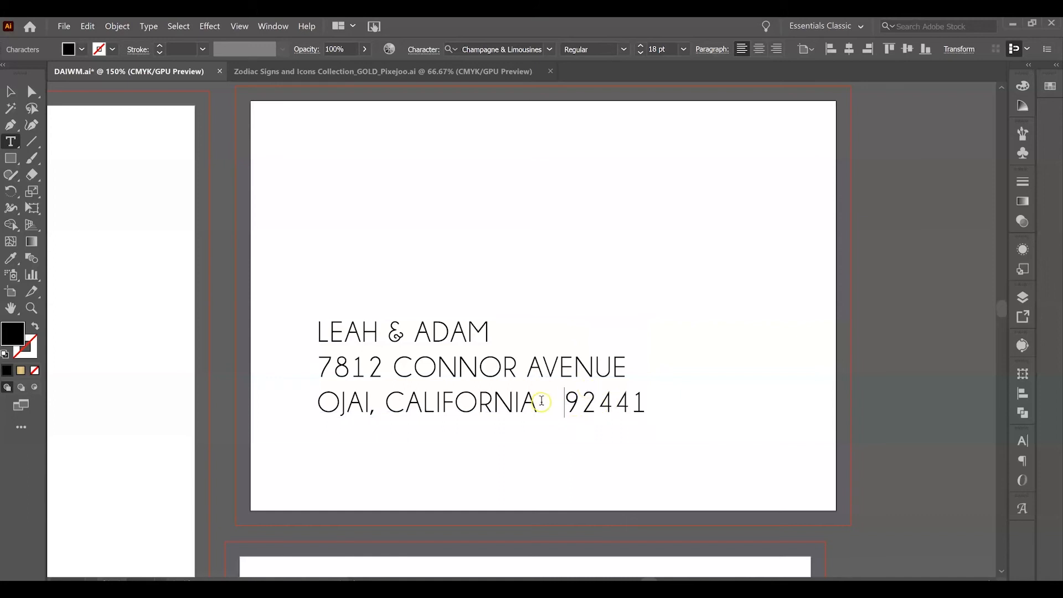
{"action": "left_click", "coordinate": [16, 96]}
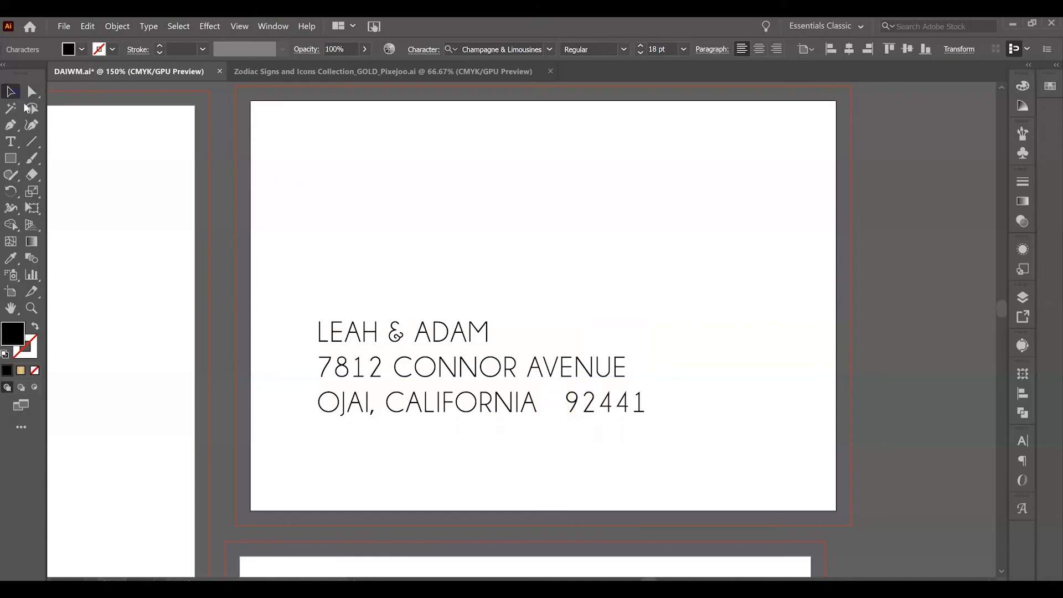
{"action": "left_click", "coordinate": [534, 257]}
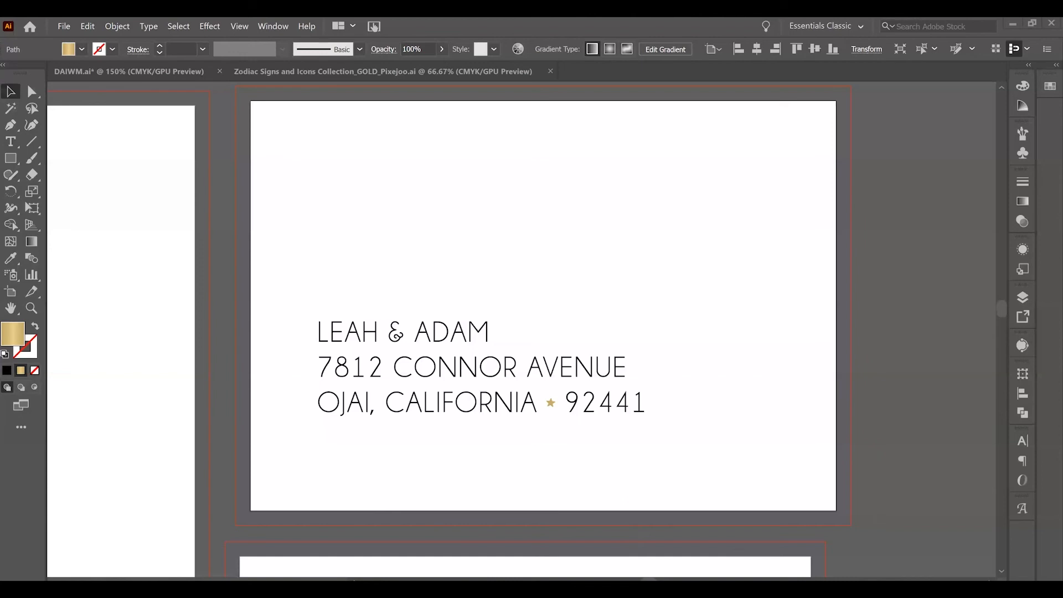
{"action": "key", "text": "ctrl+shift+a"}
{"action": "key", "text": "ctrl+a"}
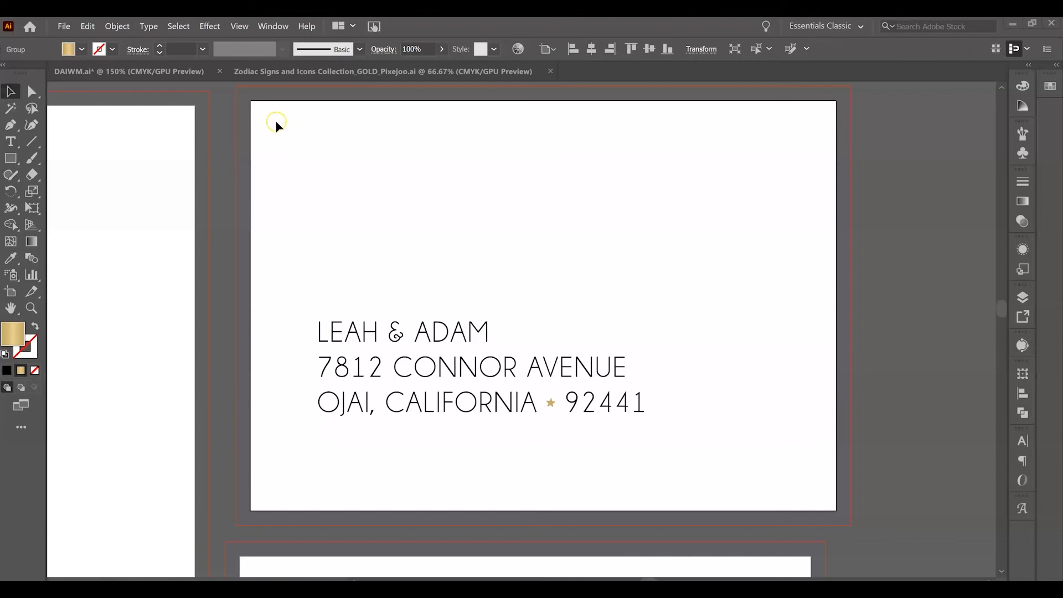
Step: Copy the gold moon-and-stars cluster from the reply card onto the address card
{"action": "scroll", "coordinate": [553, 247], "scroll_direction": "down", "scroll_amount": 1}
{"action": "scroll", "coordinate": [554, 247], "scroll_direction": "down", "scroll_amount": 5}
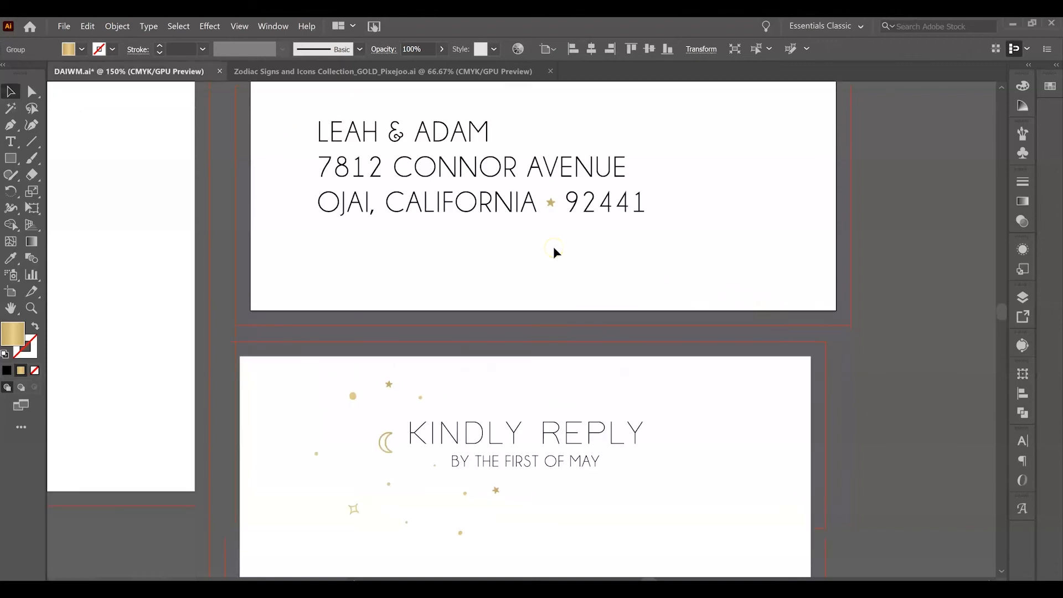
{"action": "left_click", "coordinate": [352, 397]}
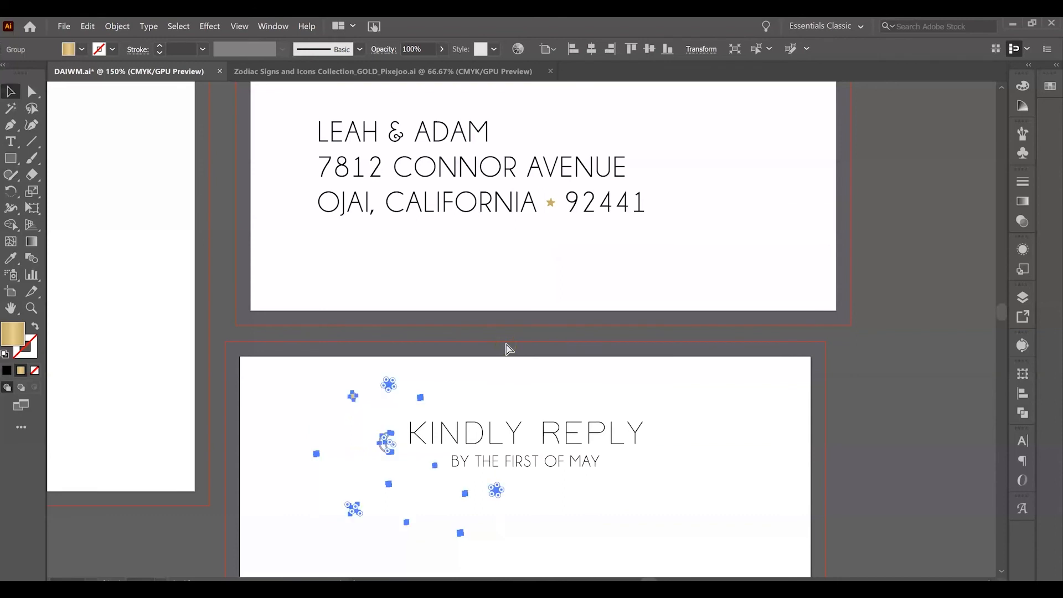
{"action": "scroll", "coordinate": [706, 368], "scroll_direction": "up", "scroll_amount": 3}
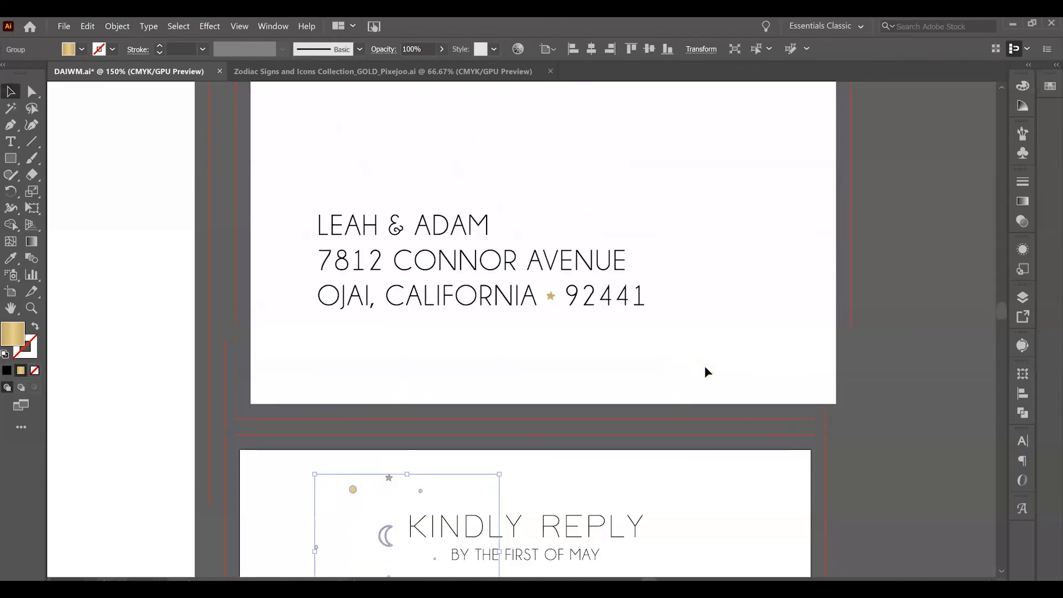
{"action": "scroll", "coordinate": [750, 363], "scroll_direction": "up", "scroll_amount": 8}
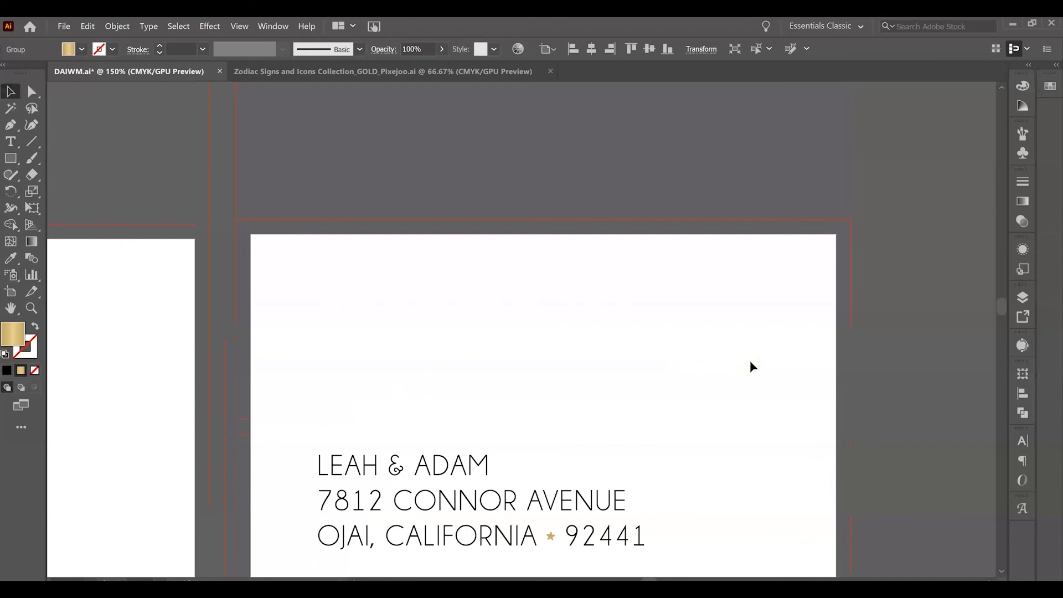
{"action": "scroll", "coordinate": [752, 367], "scroll_direction": "down", "scroll_amount": 2}
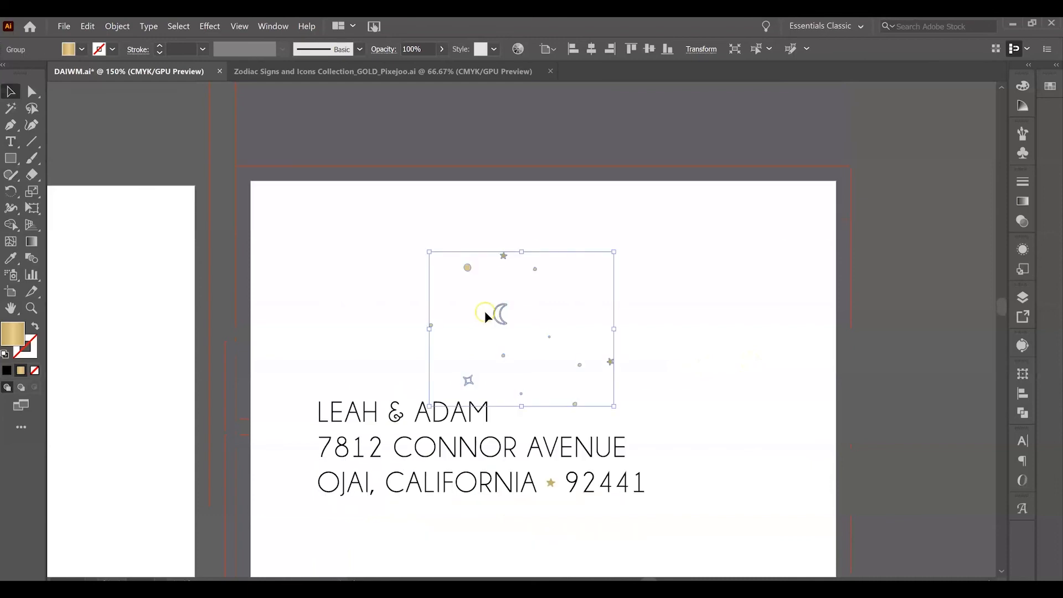
Step: Move the copied moon-and-stars cluster into the address card's upper right area and save the document
{"action": "left_click_drag", "start_coordinate": [504, 312], "coordinate": [673, 286]}
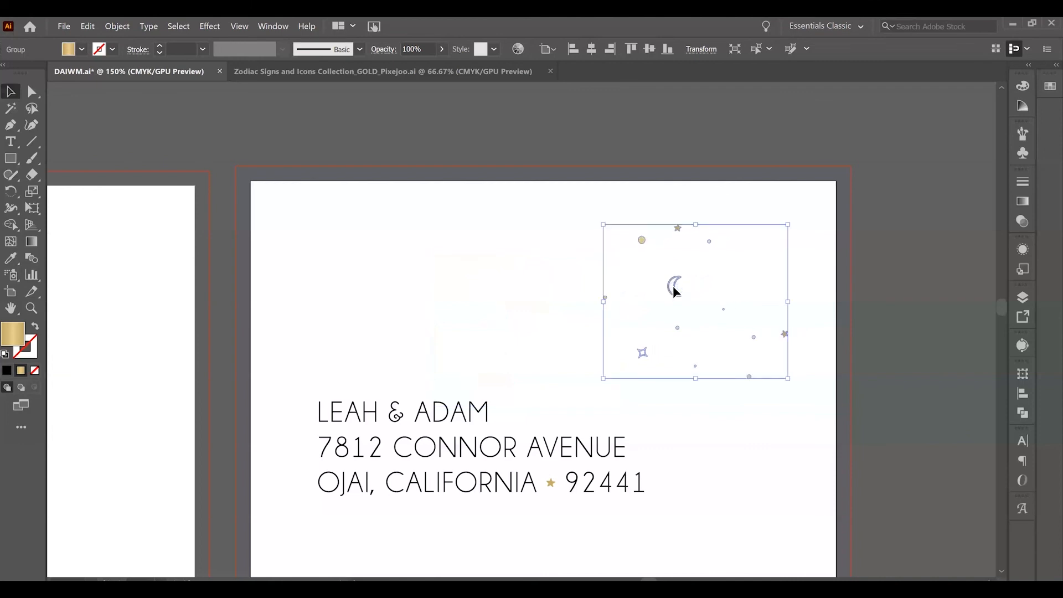
{"action": "left_click", "coordinate": [898, 267]}
{"action": "scroll", "coordinate": [897, 267], "scroll_direction": "down", "scroll_amount": 2}
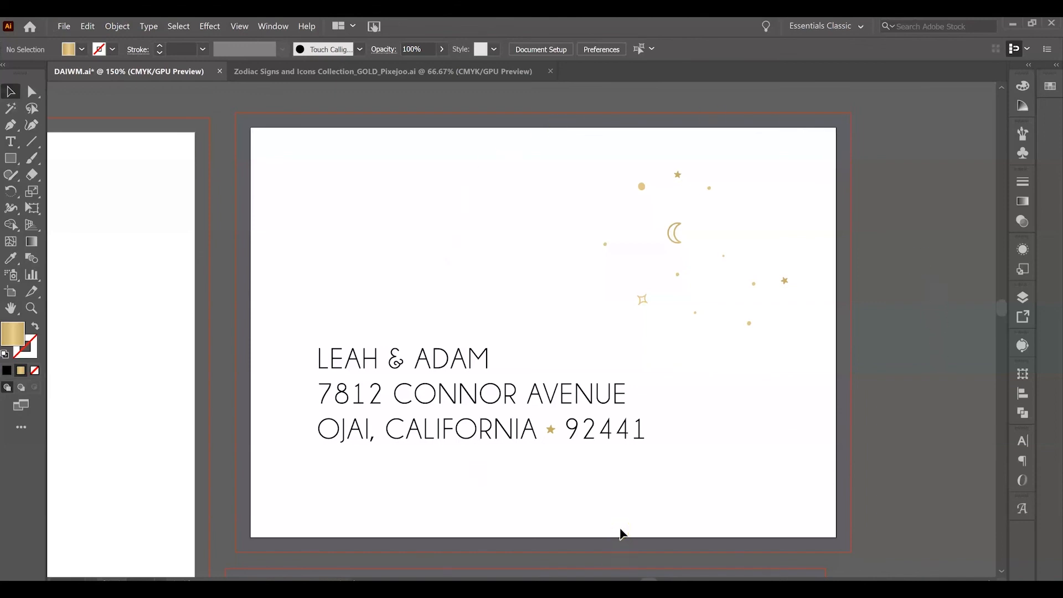
{"action": "left_click", "coordinate": [69, 29]}
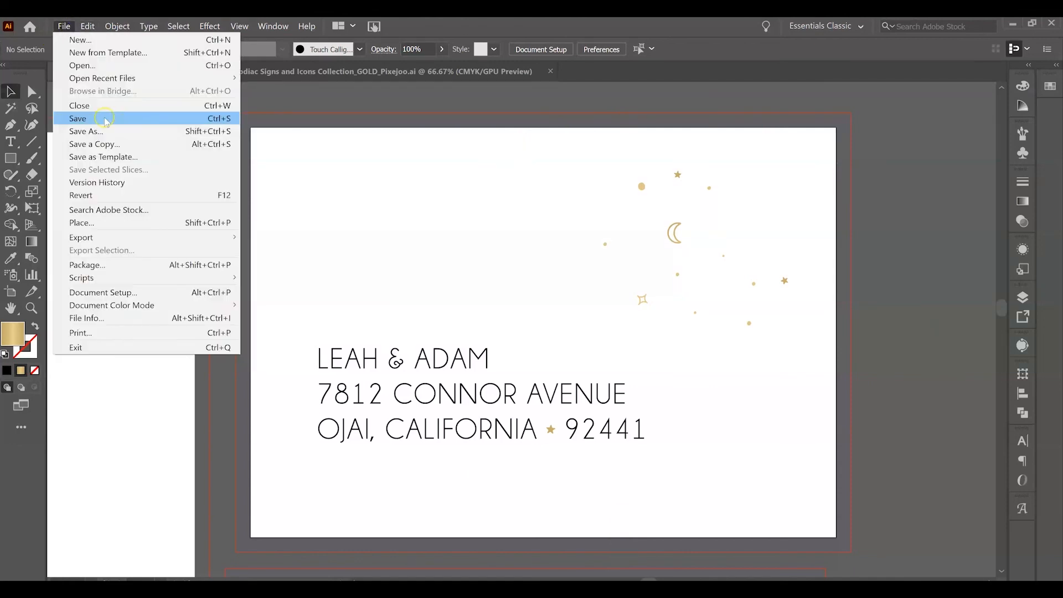
{"action": "left_click", "coordinate": [105, 118]}
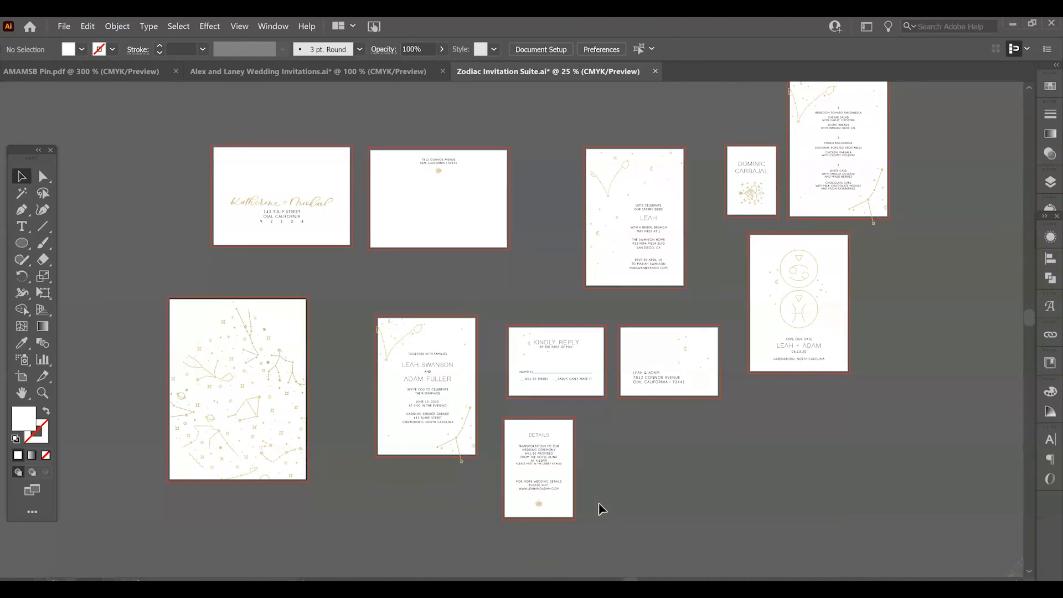
Step: Examine the invitation, reply, address and details cards up close in the Zodiac Invitation Suite.ai document
{"action": "scroll", "coordinate": [602, 509], "scroll_direction": "up", "scroll_amount": 2}
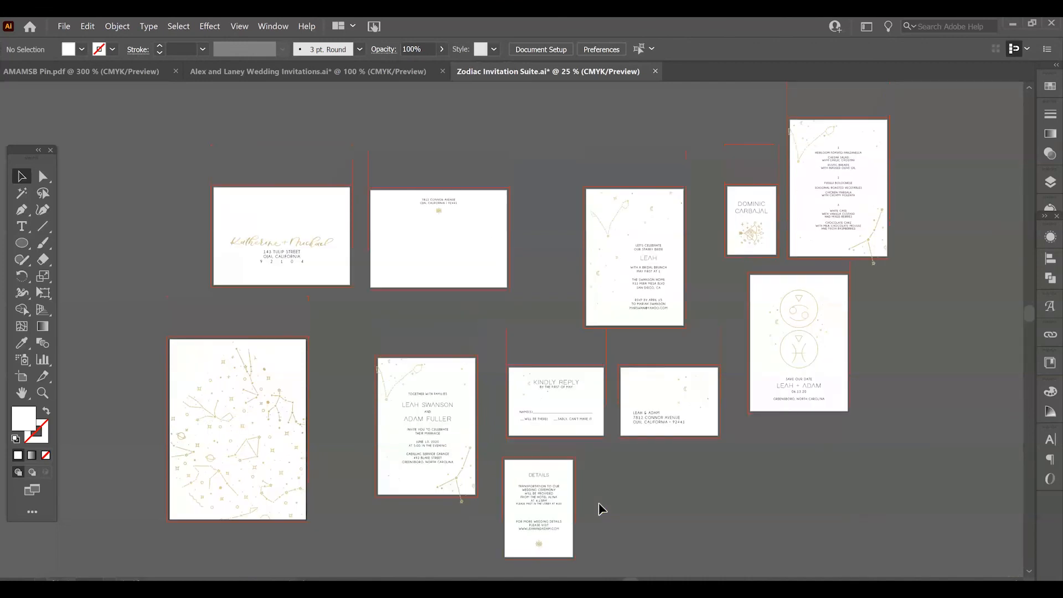
{"action": "scroll", "coordinate": [602, 509], "scroll_direction": "down", "scroll_amount": 3}
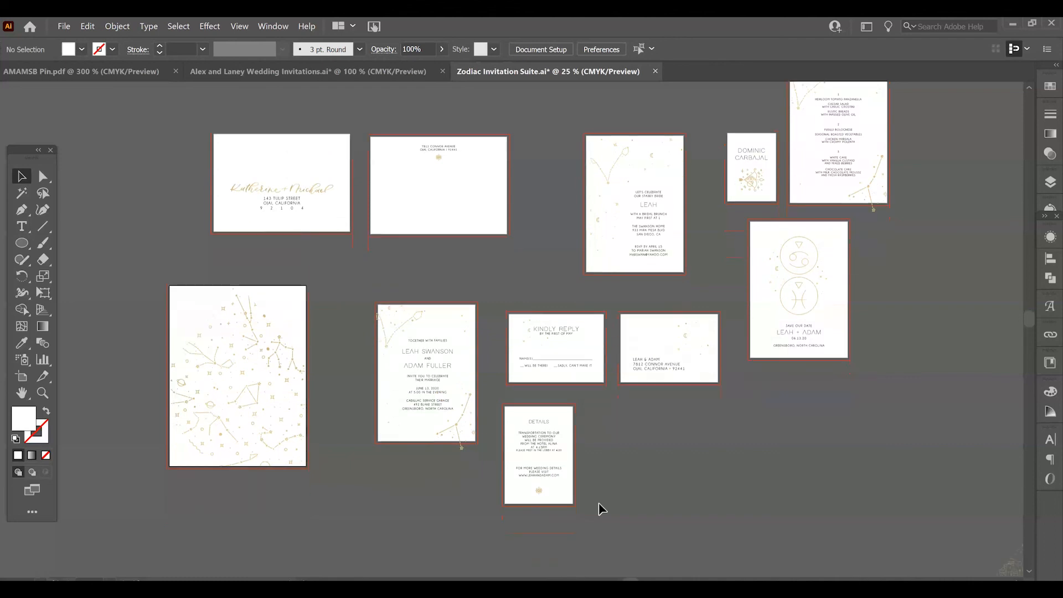
{"action": "key", "text": "ctrl+equal"}
{"action": "key", "text": "ctrl+equal"}
{"action": "key", "text": "ctrl+equal"}
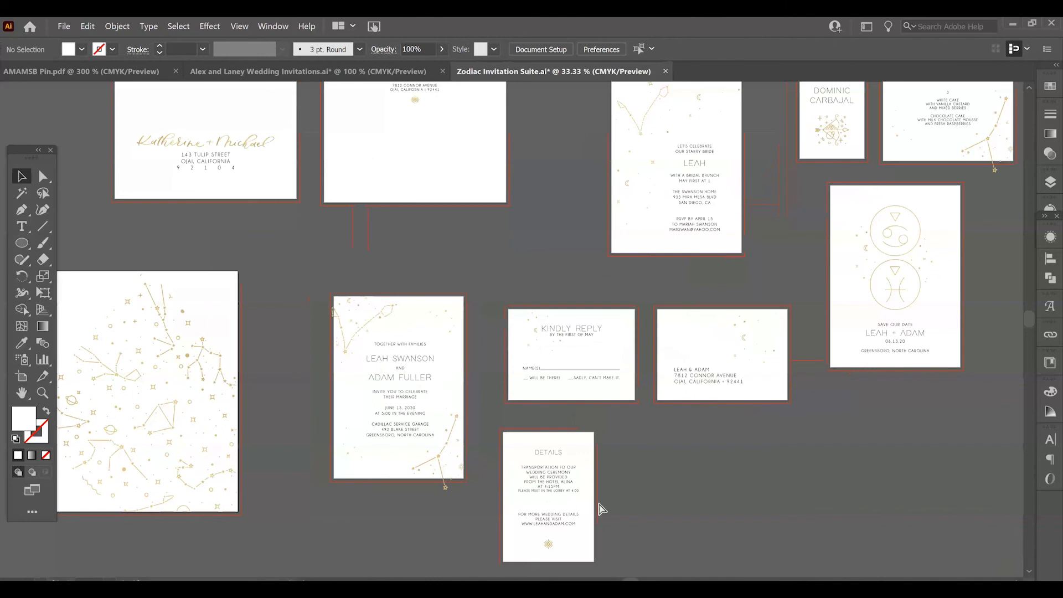
{"action": "scroll", "coordinate": [602, 509], "scroll_direction": "down", "scroll_amount": 5}
{"action": "scroll", "coordinate": [600, 506], "scroll_direction": "right", "scroll_amount": 4}
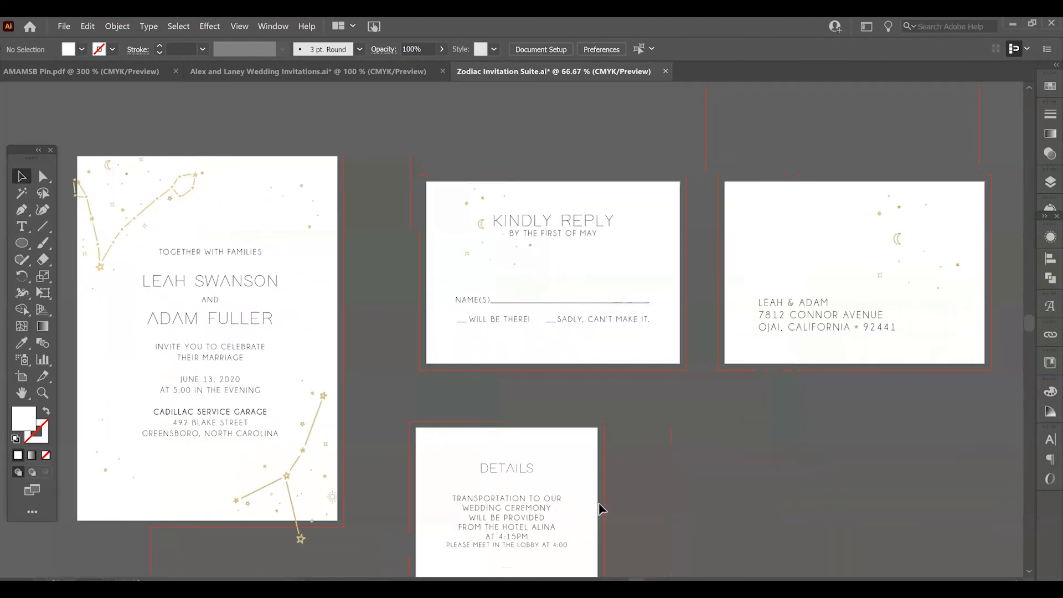
{"action": "left_click", "coordinate": [590, 344]}
{"action": "scroll", "coordinate": [658, 391], "scroll_direction": "left", "scroll_amount": 7}
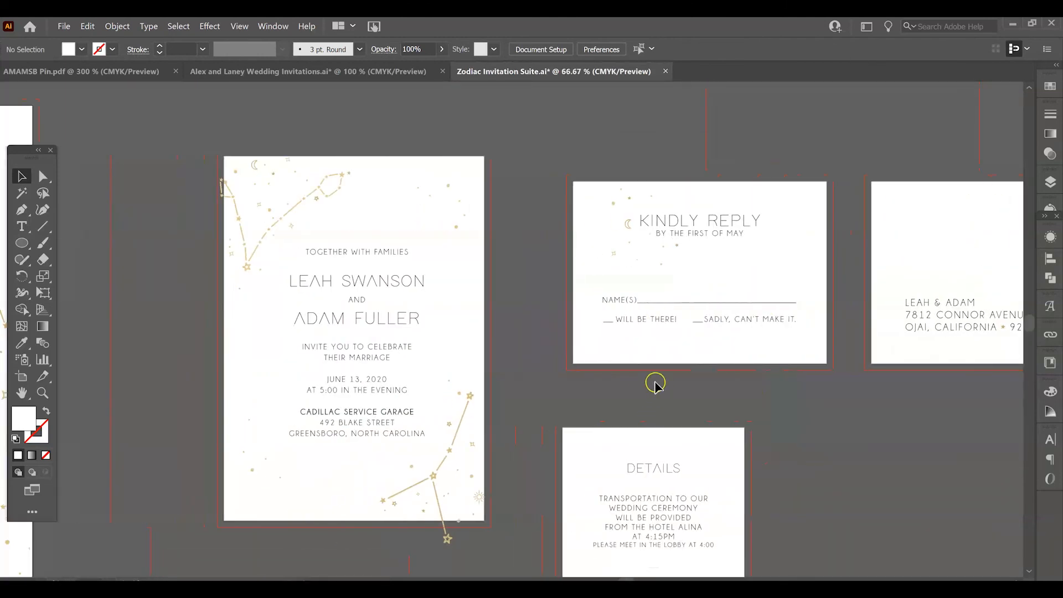
Step: Examine the envelope artboards and the overall layout of the complete zodiac invitation suite
{"action": "scroll", "coordinate": [538, 421], "scroll_direction": "down", "scroll_amount": 5}
{"action": "scroll", "coordinate": [537, 421], "scroll_direction": "left", "scroll_amount": 10}
{"action": "scroll", "coordinate": [538, 422], "scroll_direction": "up", "scroll_amount": 8}
{"action": "scroll", "coordinate": [540, 424], "scroll_direction": "up", "scroll_amount": 1}
{"action": "scroll", "coordinate": [540, 423], "scroll_direction": "right", "scroll_amount": 6}
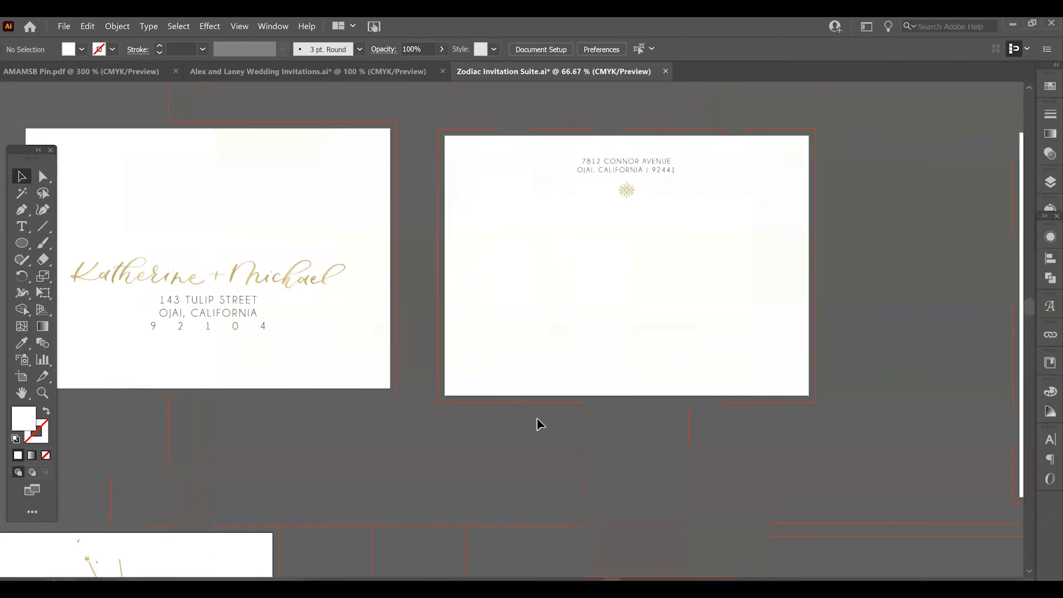
{"action": "key", "text": "ctrl+minus"}
{"action": "key", "text": "ctrl+minus"}
{"action": "scroll", "coordinate": [540, 424], "scroll_direction": "down", "scroll_amount": 5}
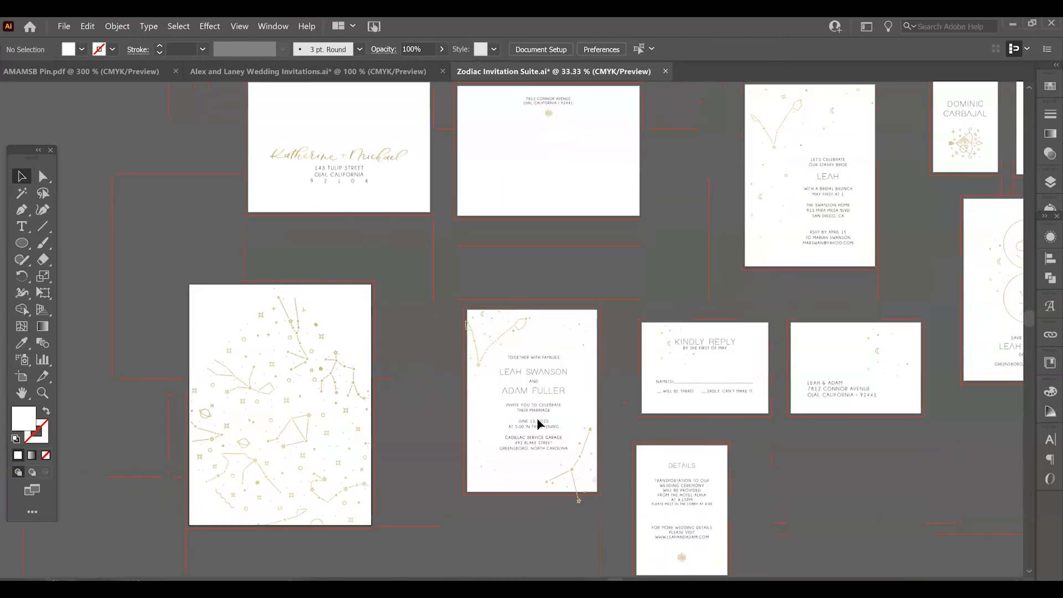
{"action": "scroll", "coordinate": [540, 423], "scroll_direction": "right", "scroll_amount": 2}
{"action": "scroll", "coordinate": [537, 424], "scroll_direction": "right", "scroll_amount": 2}
{"action": "scroll", "coordinate": [537, 424], "scroll_direction": "up", "scroll_amount": 1}
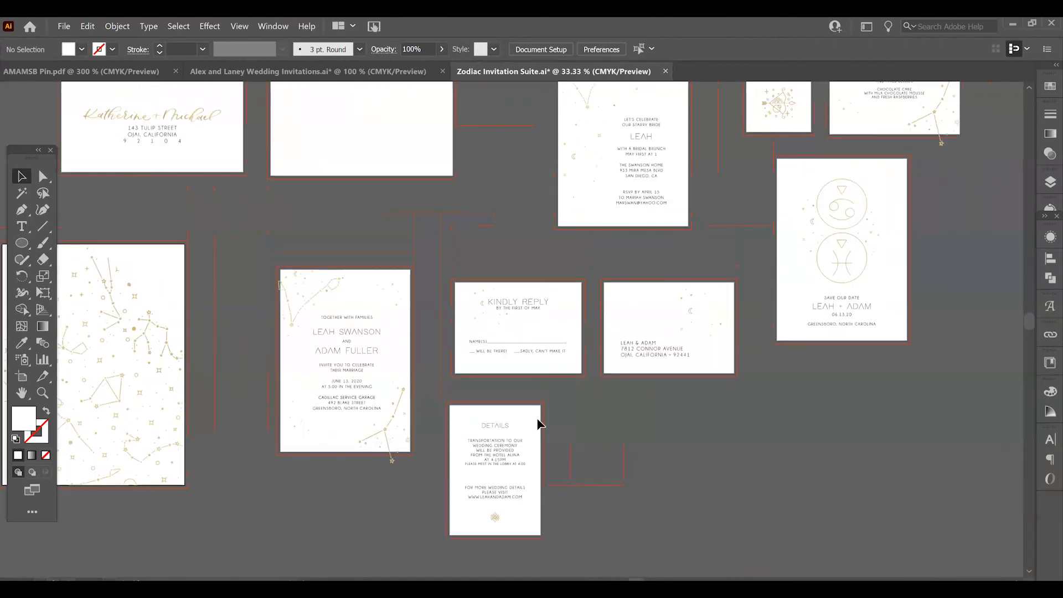
{"action": "key", "text": "ctrl+minus"}
{"action": "scroll", "coordinate": [655, 413], "scroll_direction": "up", "scroll_amount": 1}
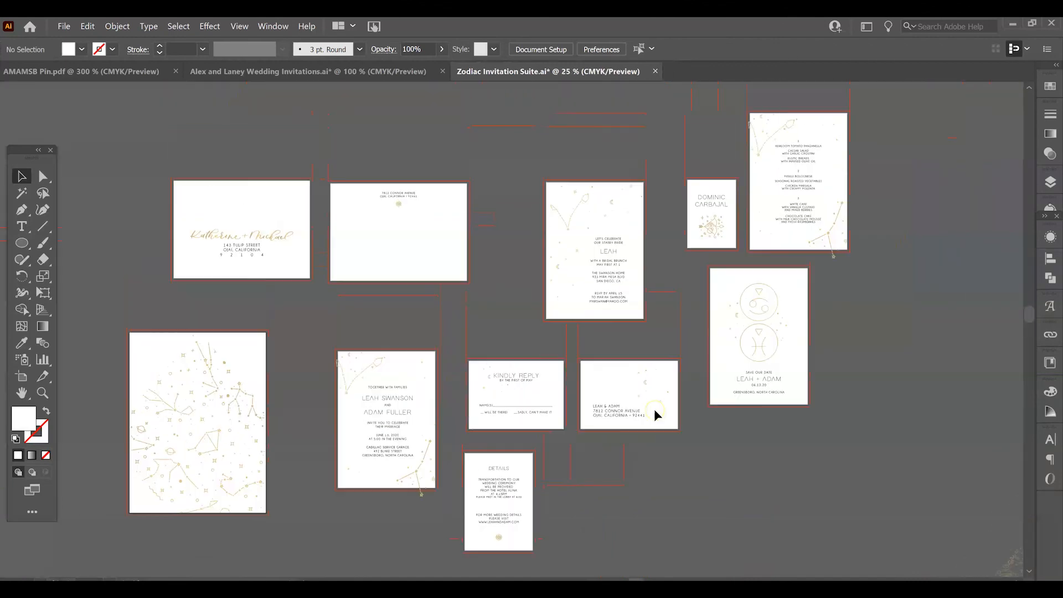